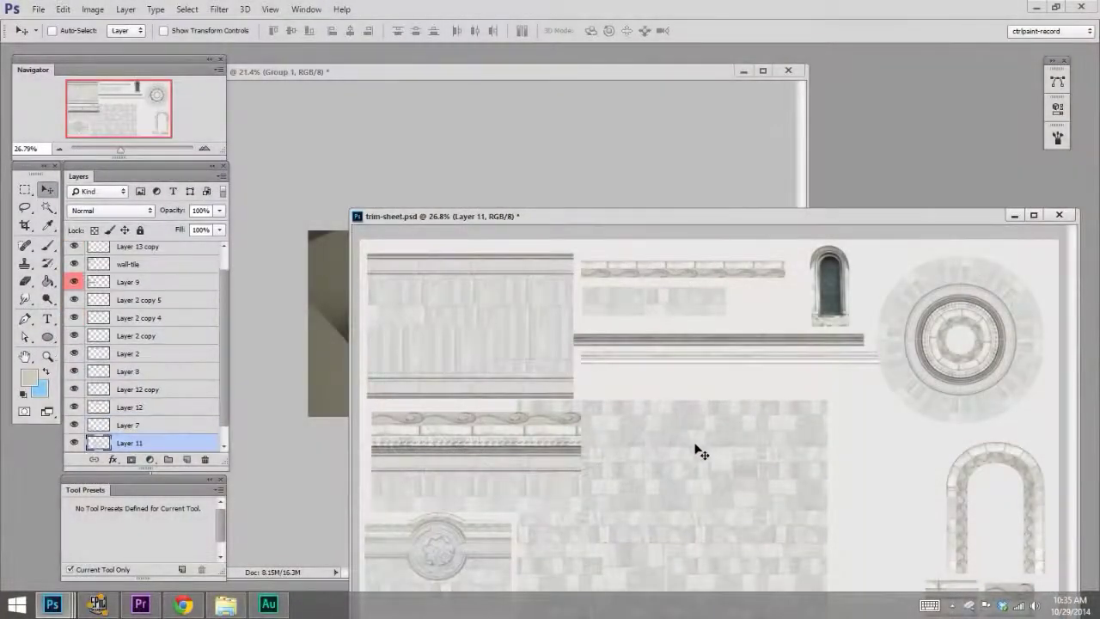
# Step: Drag the stone-tile texture into the room render as Layer 3, then hide it to view the floor
pyautogui.moveTo(701, 452); pyautogui.dragTo(346, 321)
pyautogui.moveTo(393, 380); pyautogui.dragTo(601, 411)
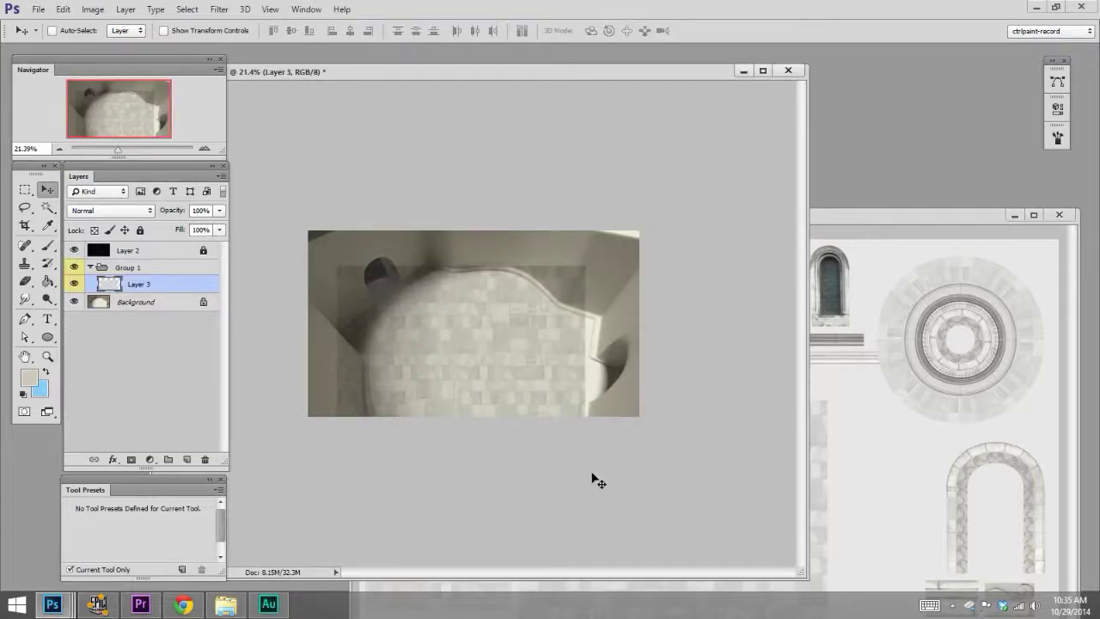
pyautogui.click(76, 282)
pyautogui.scroll(1, 572, 358)
pyautogui.scroll(1, 574, 356)
pyautogui.scroll(1, 592, 354)
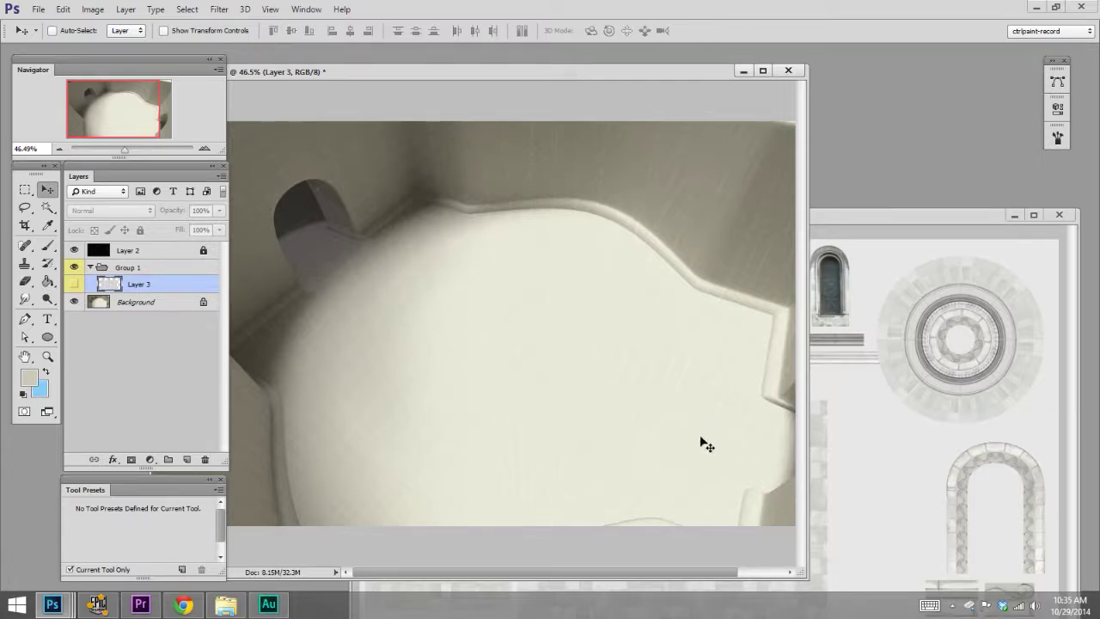
pyautogui.click(76, 284)
pyautogui.scroll(-2, 614, 378)
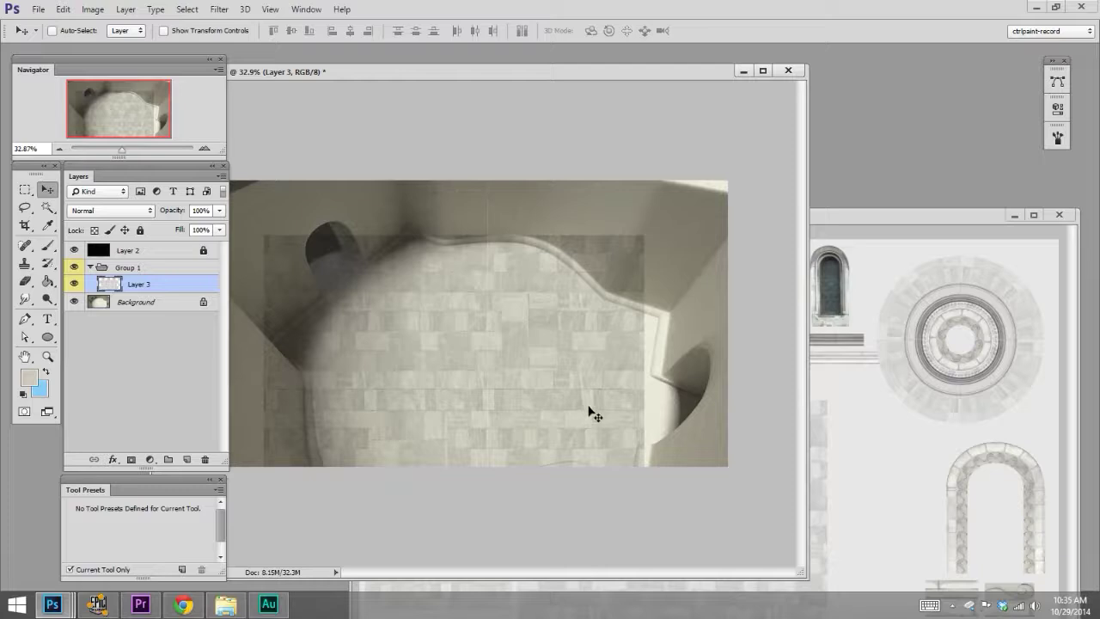
# Step: Convert Layer 3, the stone-tile texture, to a smart object
pyautogui.rightClick(150, 286)
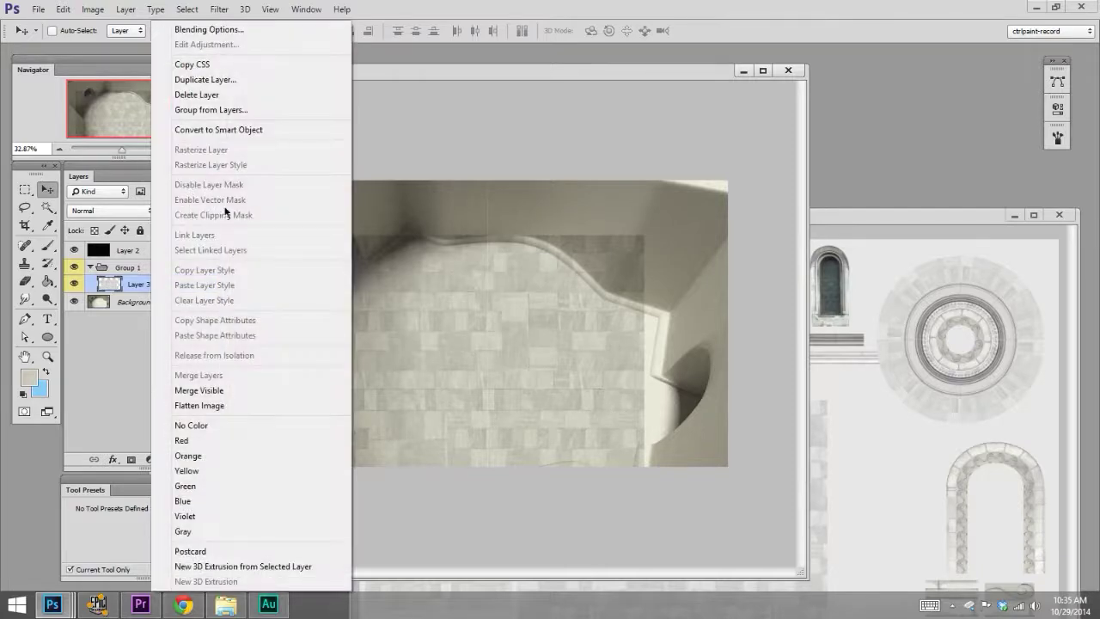
pyautogui.click(262, 128)
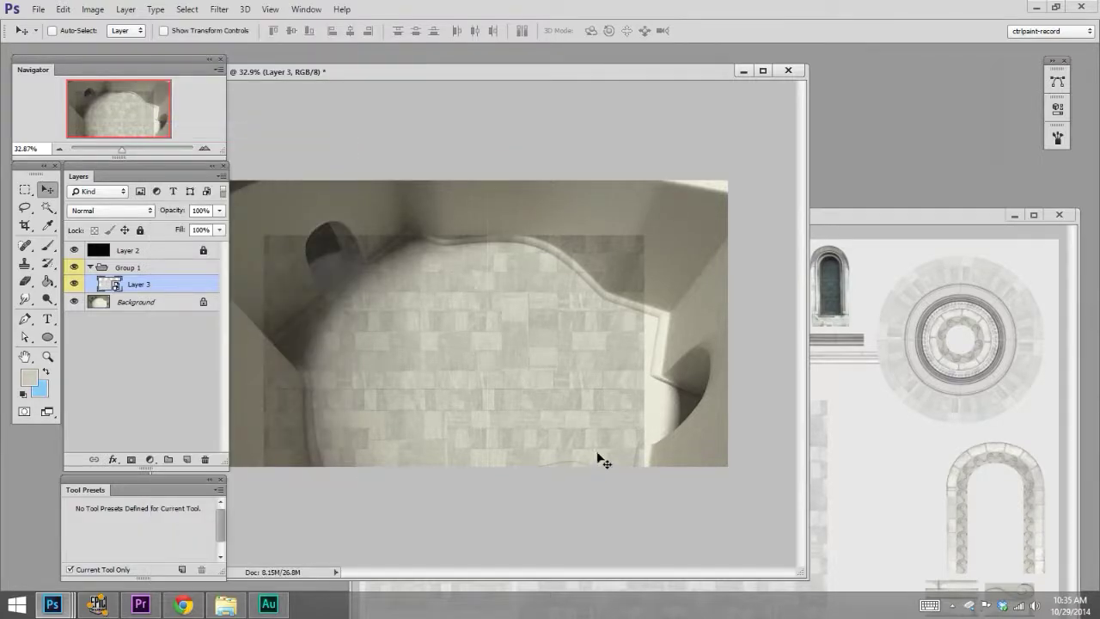
pyautogui.scroll(-1, 563, 404)
# Step: Distort the tile corners into a first perspective fit across the floor
pyautogui.hotkey('ctrl', 't')
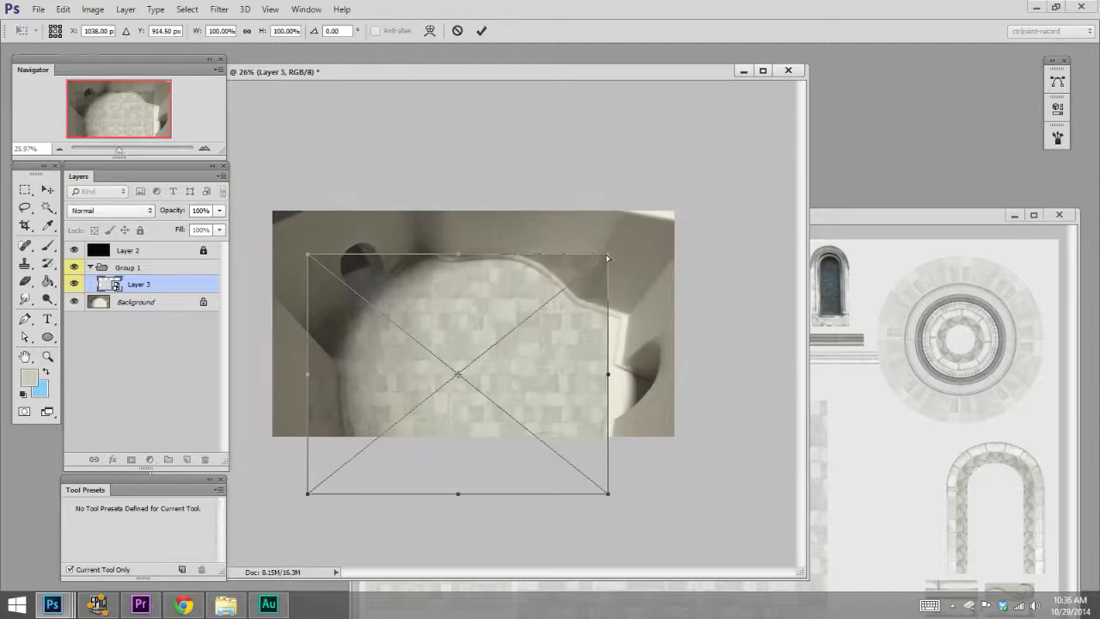
pyautogui.moveTo(609, 260); pyautogui.dragTo(622, 254)
pyautogui.moveTo(307, 255); pyautogui.dragTo(429, 203)
pyautogui.moveTo(307, 493)
pyautogui.mouseDown()
pyautogui.moveTo(280, 384)
pyautogui.moveTo(262, 372)
pyautogui.mouseUp()
pyautogui.moveTo(608, 493); pyautogui.dragTo(587, 499)
pyautogui.moveTo(622, 252); pyautogui.dragTo(673, 234)
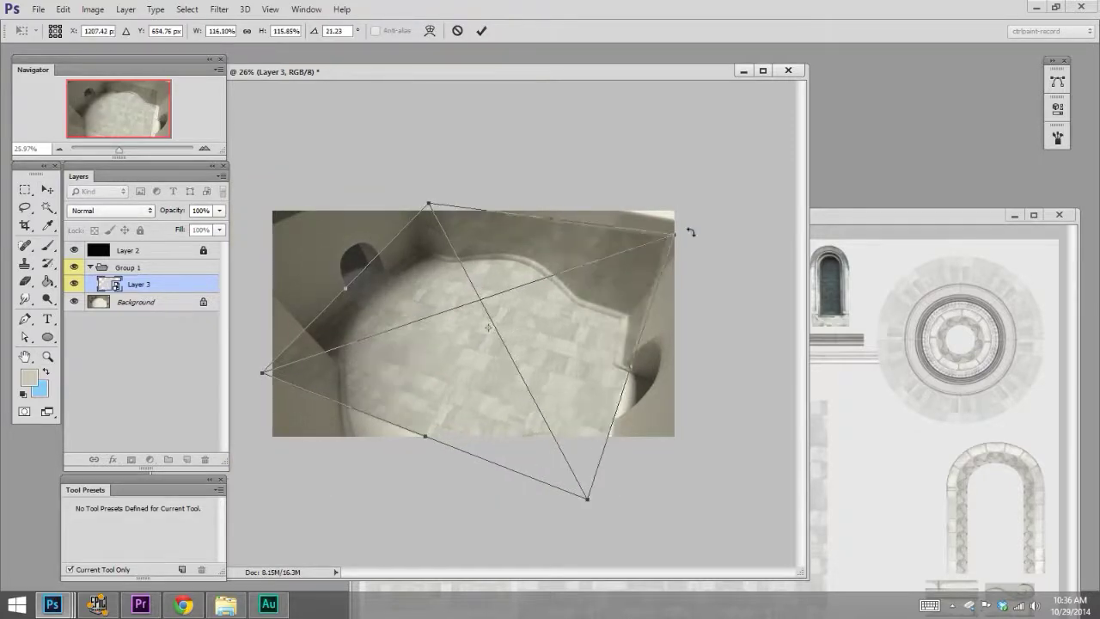
pyautogui.press('Return')
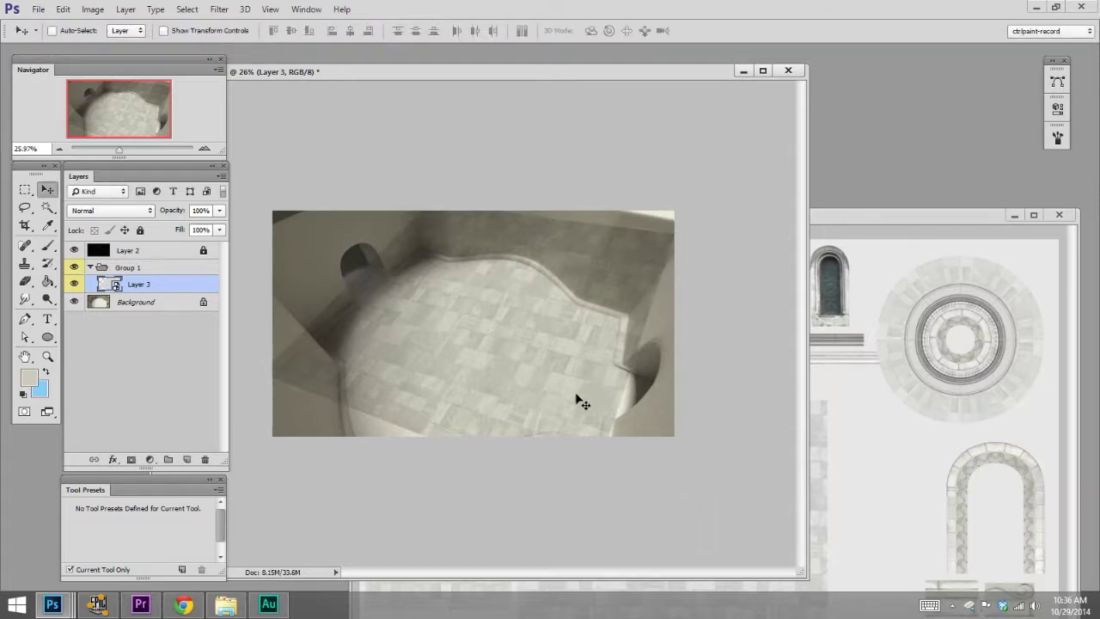
# Step: Refine the tile corners, pulling the right corner in and the bottom corners outward
pyautogui.hotkey('ctrl', 't')
pyautogui.moveTo(674, 233)
pyautogui.mouseDown()
pyautogui.moveTo(633, 299)
pyautogui.moveTo(634, 275)
pyautogui.mouseUp()
pyautogui.moveTo(428, 204); pyautogui.dragTo(430, 221)
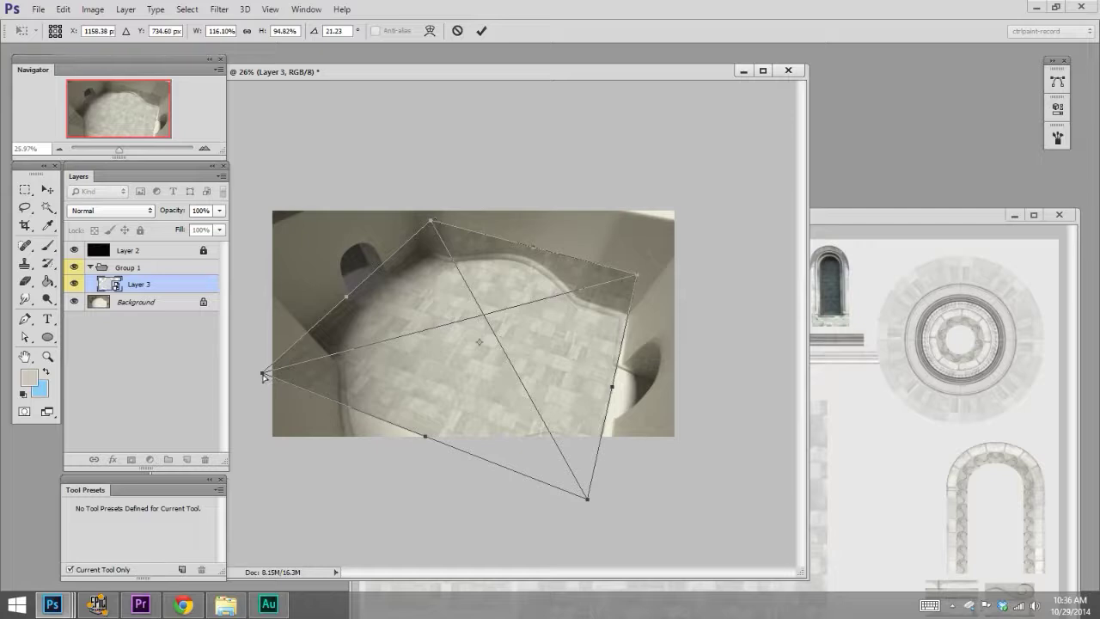
pyautogui.moveTo(262, 372); pyautogui.dragTo(259, 370)
pyautogui.moveTo(430, 221); pyautogui.dragTo(436, 224)
pyautogui.moveTo(586, 498); pyautogui.dragTo(592, 523)
pyautogui.moveTo(421, 445)
pyautogui.mouseDown()
pyautogui.moveTo(398, 481)
pyautogui.moveTo(405, 475)
pyautogui.mouseUp()
# Step: Widen the tiles rightward to finish the floor perspective, then open the smart object's contents
pyautogui.moveTo(536, 249); pyautogui.dragTo(546, 234)
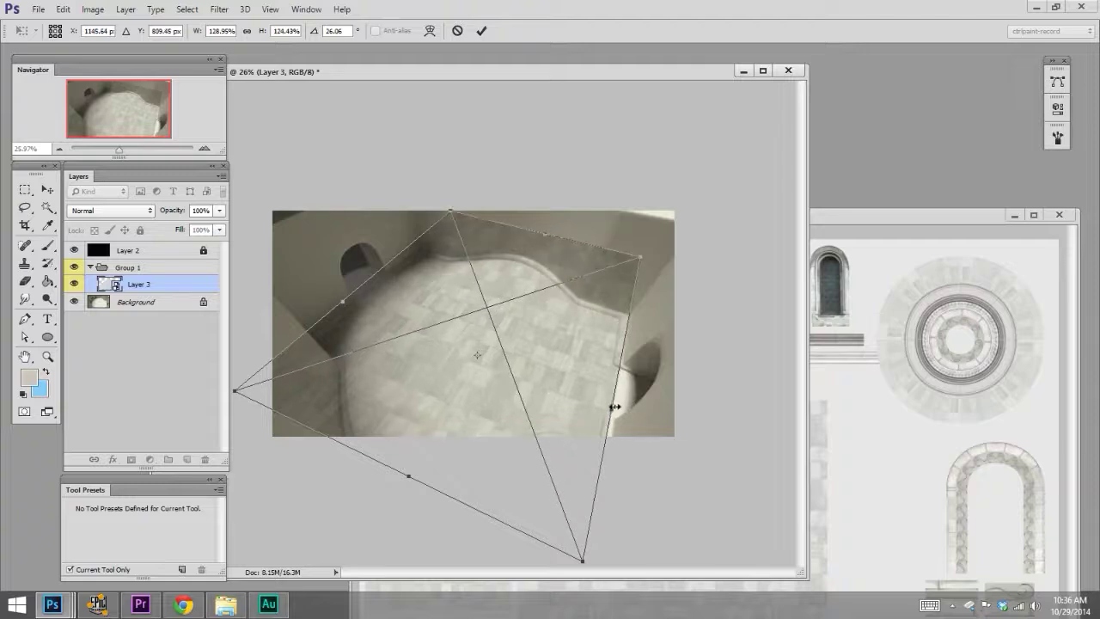
pyautogui.moveTo(614, 406); pyautogui.dragTo(638, 405)
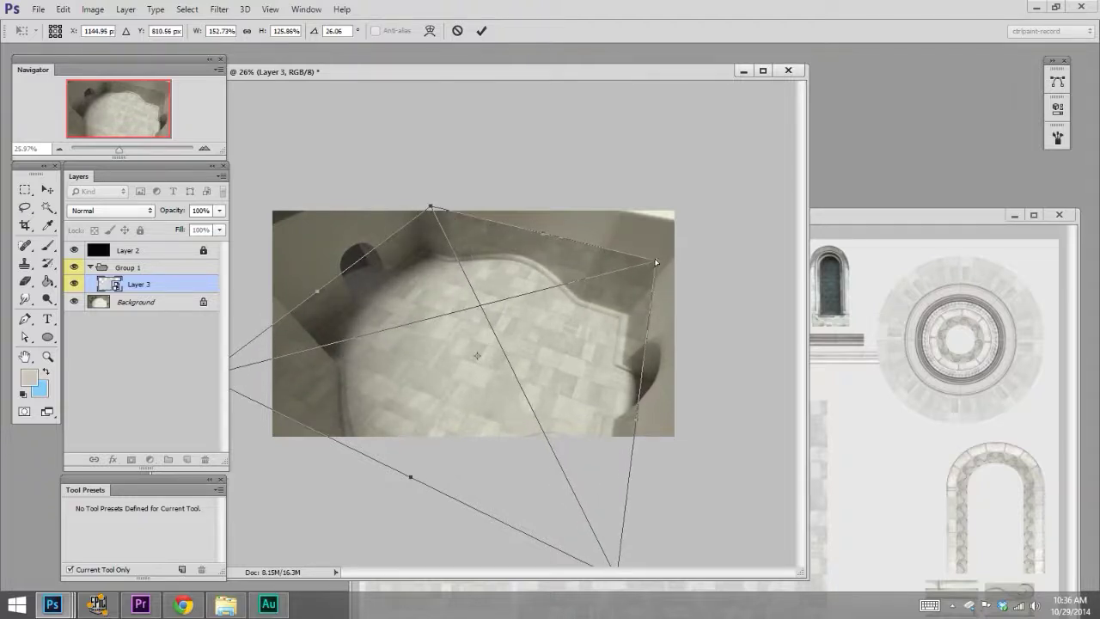
pyautogui.moveTo(657, 262); pyautogui.dragTo(692, 268)
pyautogui.moveTo(616, 338); pyautogui.dragTo(671, 394)
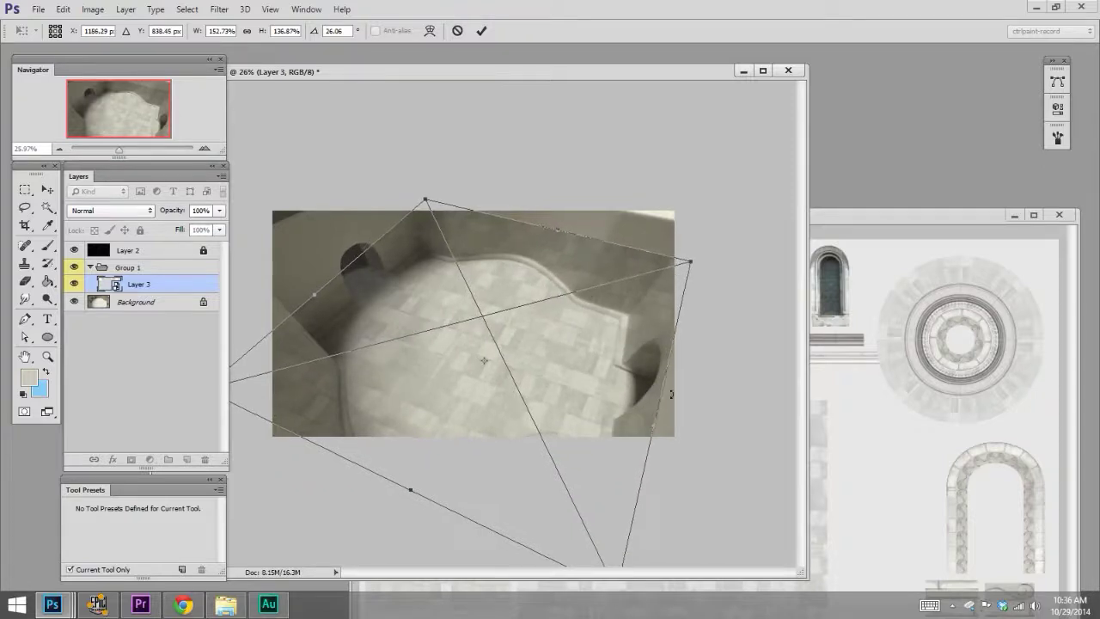
pyautogui.moveTo(690, 263); pyautogui.dragTo(675, 270)
pyautogui.press('Return')
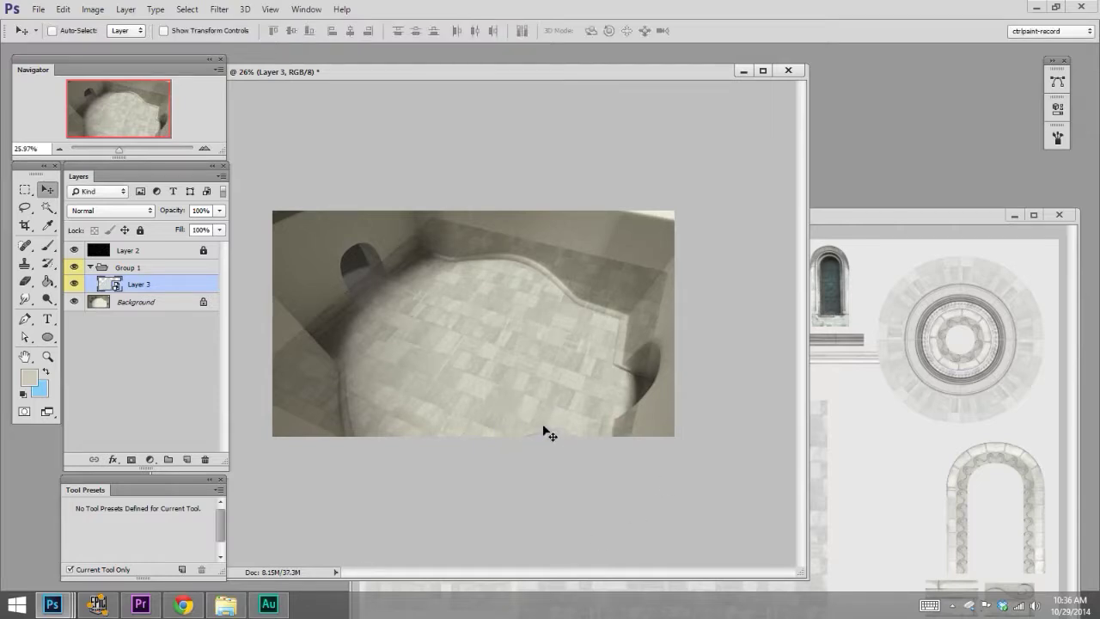
pyautogui.hotkey('ctrl', 't')
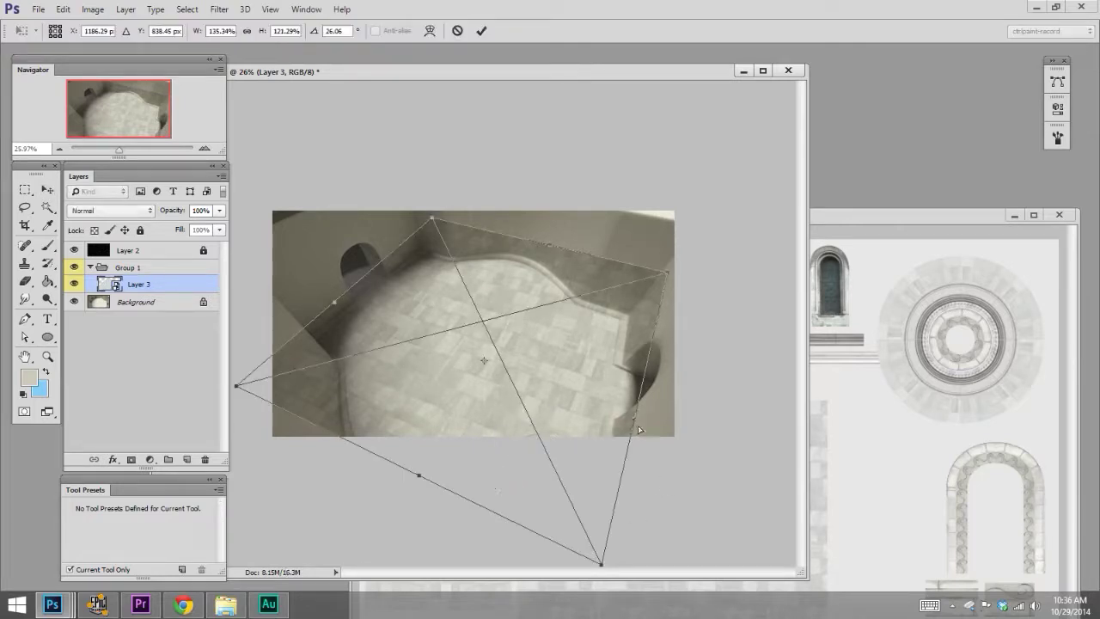
pyautogui.press('Return')
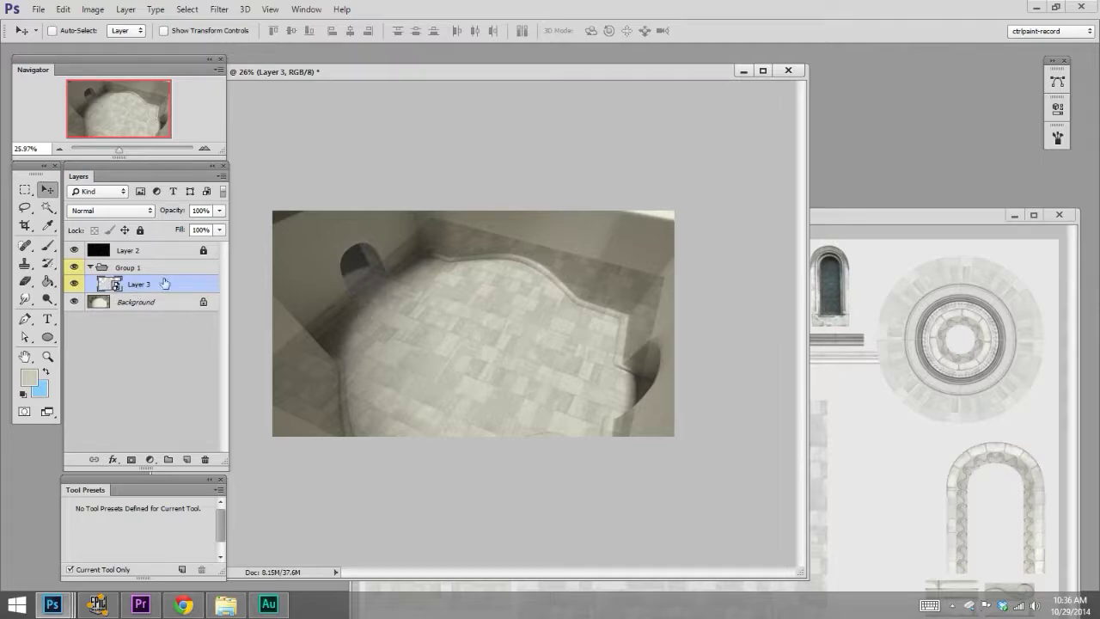
pyautogui.doubleClick(110, 283)
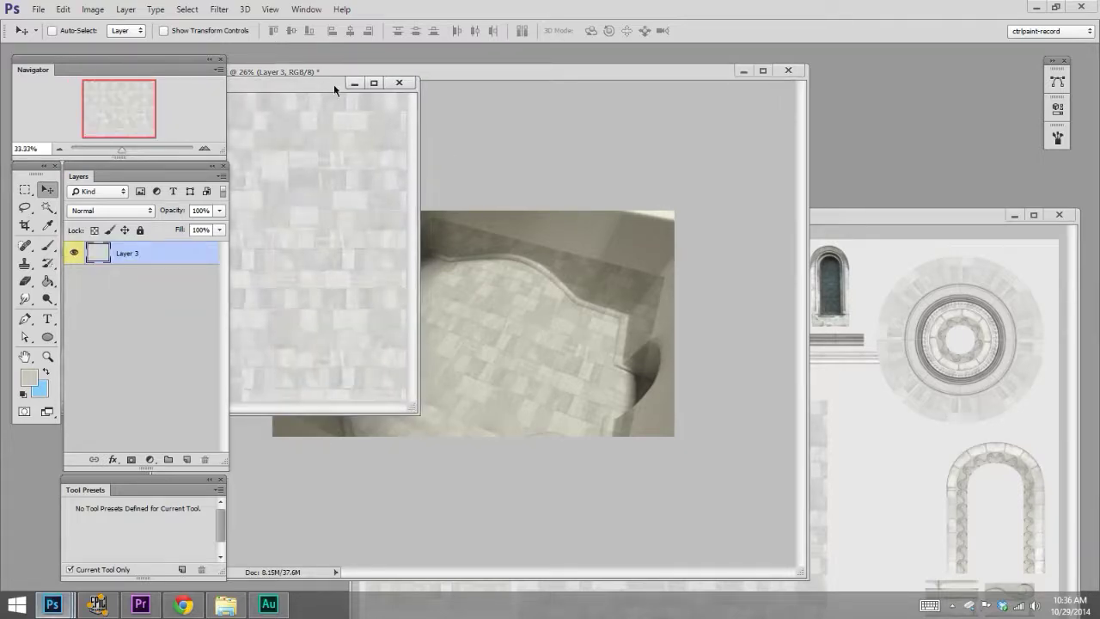
# Step: Drop the round medallion from trim-sheet.psd at the centre of the tile smart object and save it
pyautogui.moveTo(333, 84)
pyautogui.mouseDown()
pyautogui.moveTo(763, 85)
pyautogui.moveTo(887, 63)
pyautogui.mouseUp()
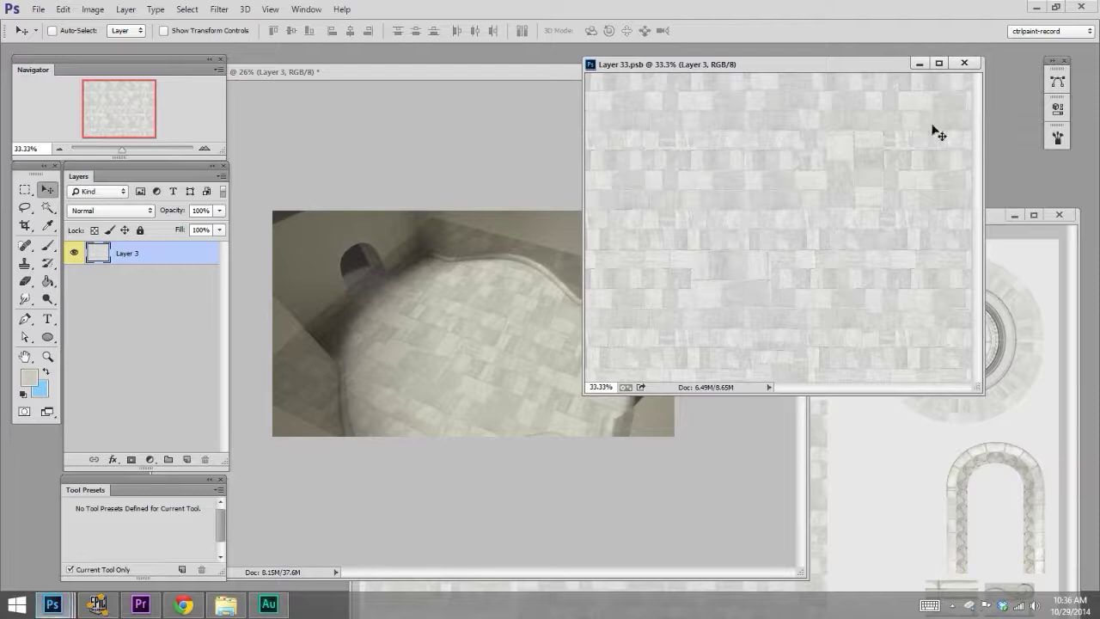
pyautogui.click(1045, 345)
pyautogui.moveTo(936, 393)
pyautogui.mouseDown()
pyautogui.moveTo(948, 385)
pyautogui.moveTo(822, 177)
pyautogui.moveTo(867, 192)
pyautogui.moveTo(855, 299)
pyautogui.mouseUp()
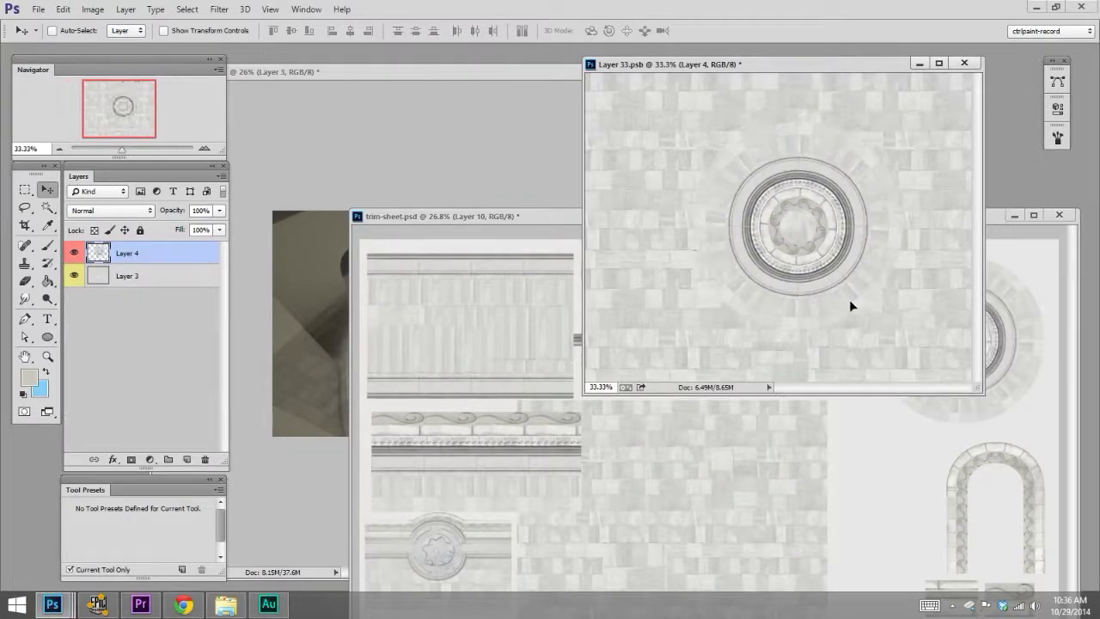
pyautogui.hotkey('ctrl', 's')
pyautogui.click(424, 174)
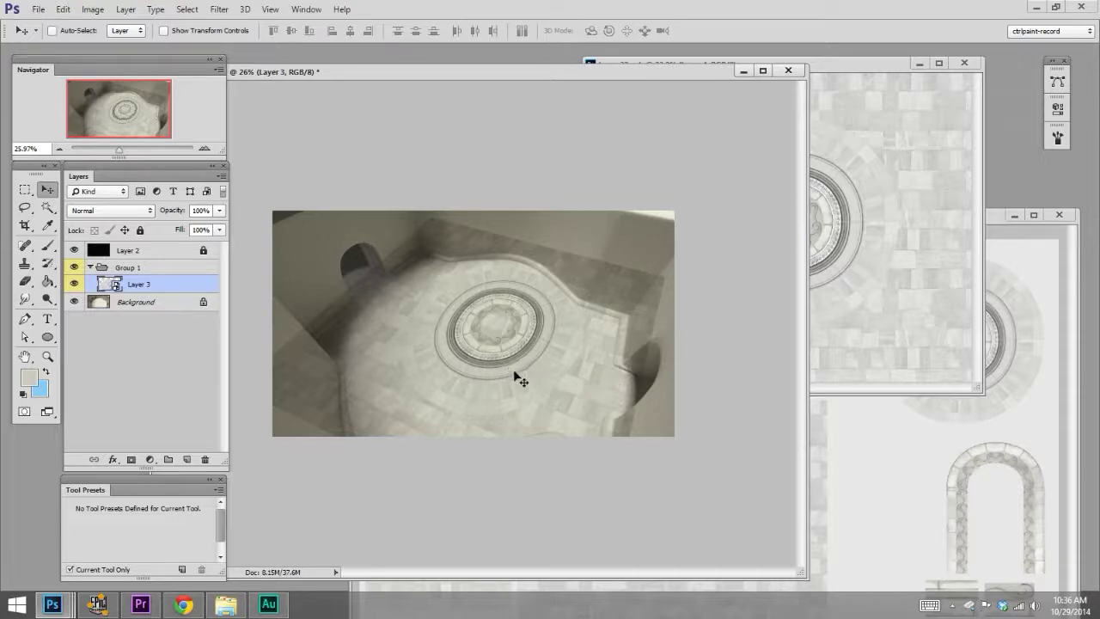
# Step: Reshape the tiled floor's corners and shift it upward so the medallion lies on the floor
pyautogui.moveTo(547, 372); pyautogui.dragTo(537, 385)
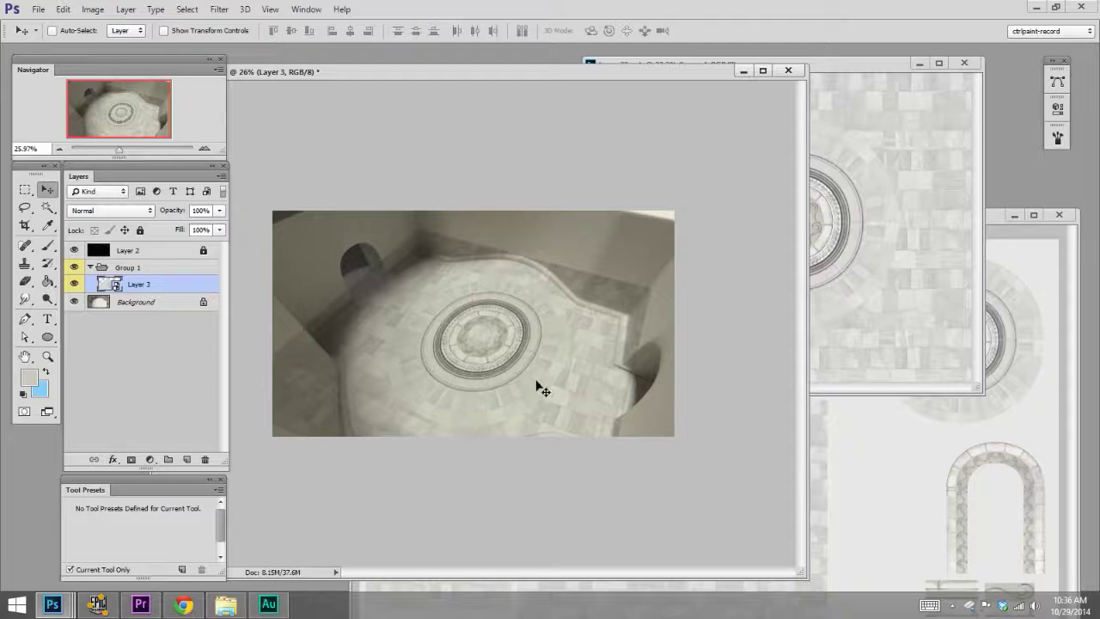
pyautogui.hotkey('ctrl', 't')
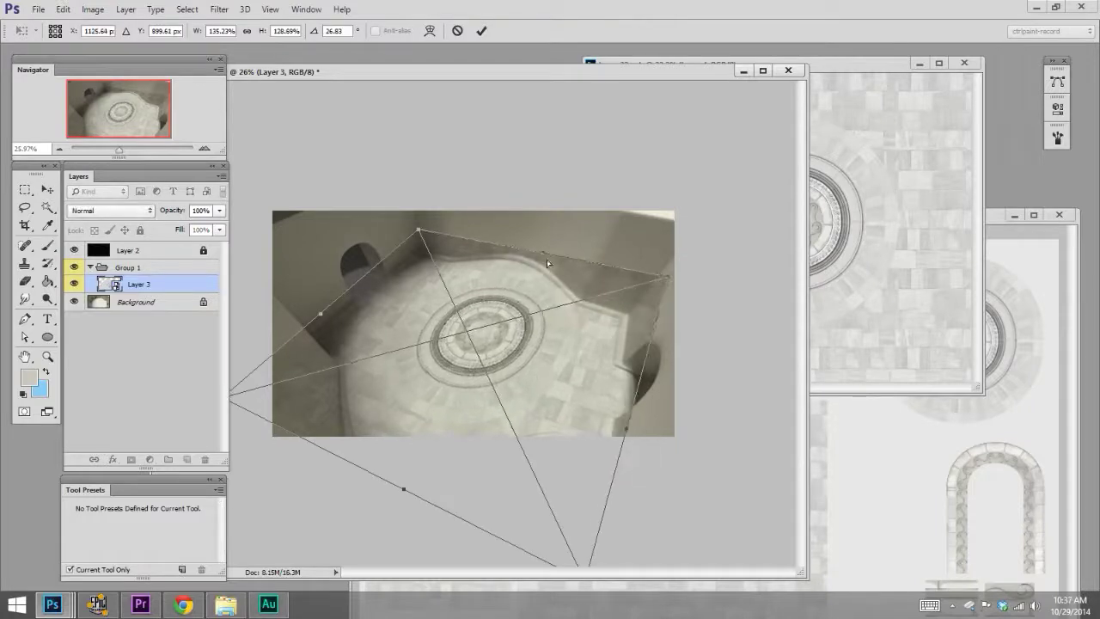
pyautogui.moveTo(418, 220)
pyautogui.mouseDown()
pyautogui.moveTo(409, 208)
pyautogui.moveTo(396, 213)
pyautogui.mouseUp()
pyautogui.moveTo(667, 277)
pyautogui.mouseDown()
pyautogui.moveTo(661, 304)
pyautogui.moveTo(663, 295)
pyautogui.mouseUp()
pyautogui.moveTo(396, 216); pyautogui.dragTo(415, 218)
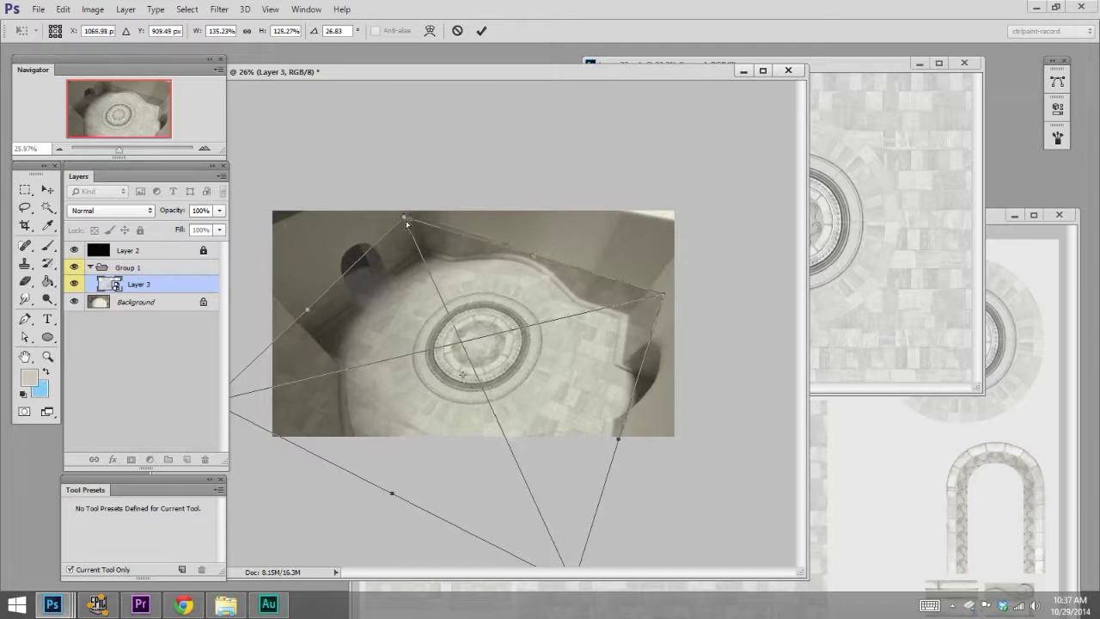
pyautogui.moveTo(590, 79); pyautogui.dragTo(645, 77)
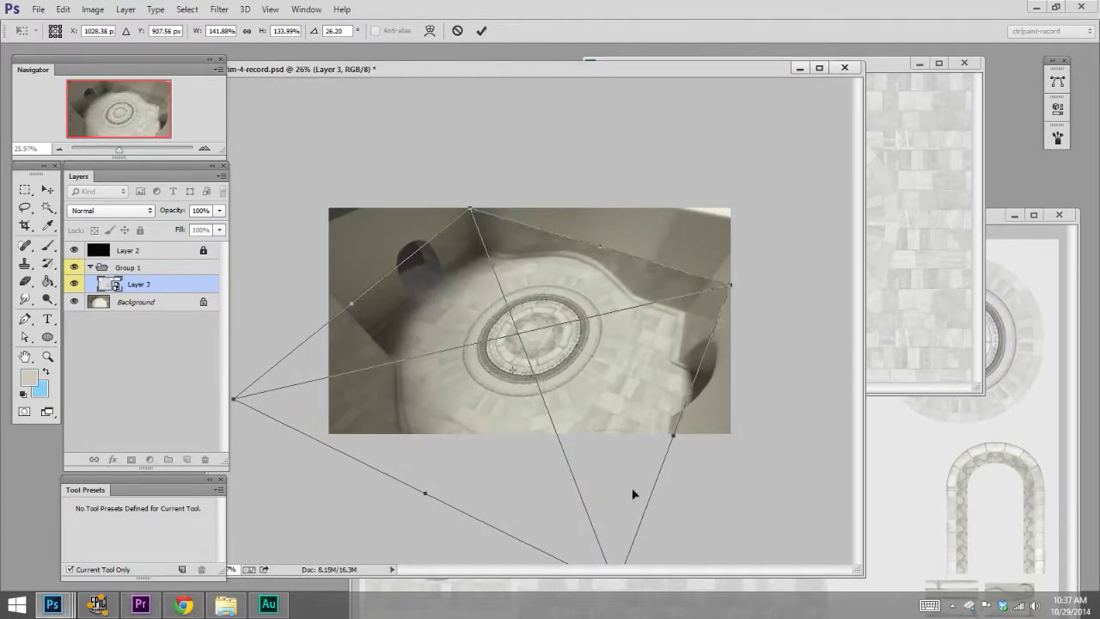
pyautogui.moveTo(648, 465)
pyautogui.mouseDown()
pyautogui.moveTo(669, 411)
pyautogui.moveTo(626, 442)
pyautogui.mouseUp()
pyautogui.press('Return')
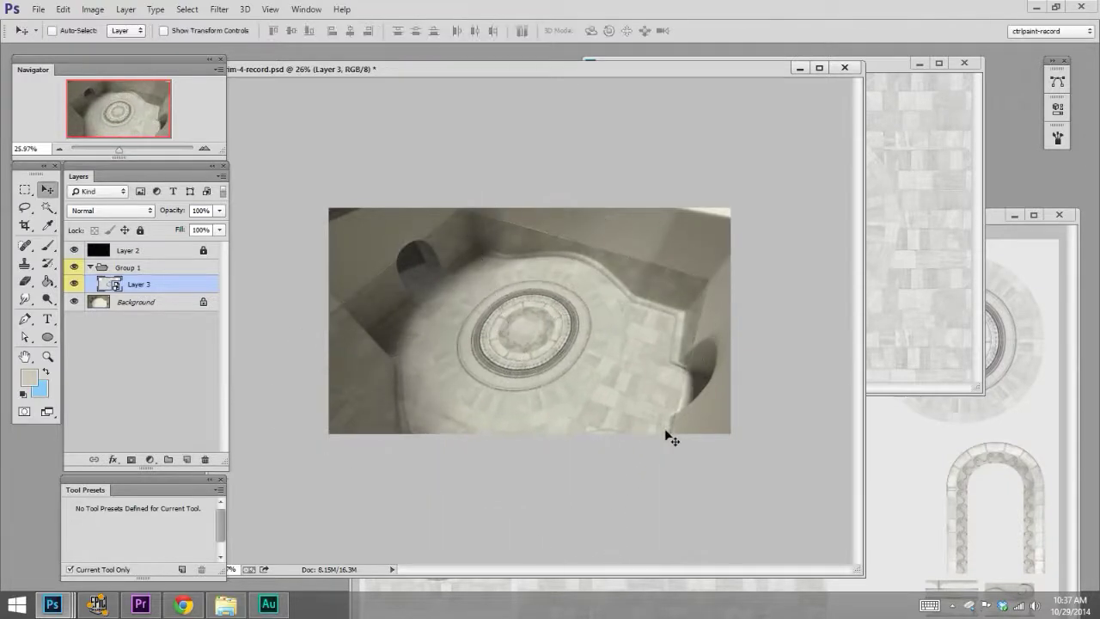
# Step: Nudge the medallion within the floor smart object, saving twice to update the room
pyautogui.click(957, 206)
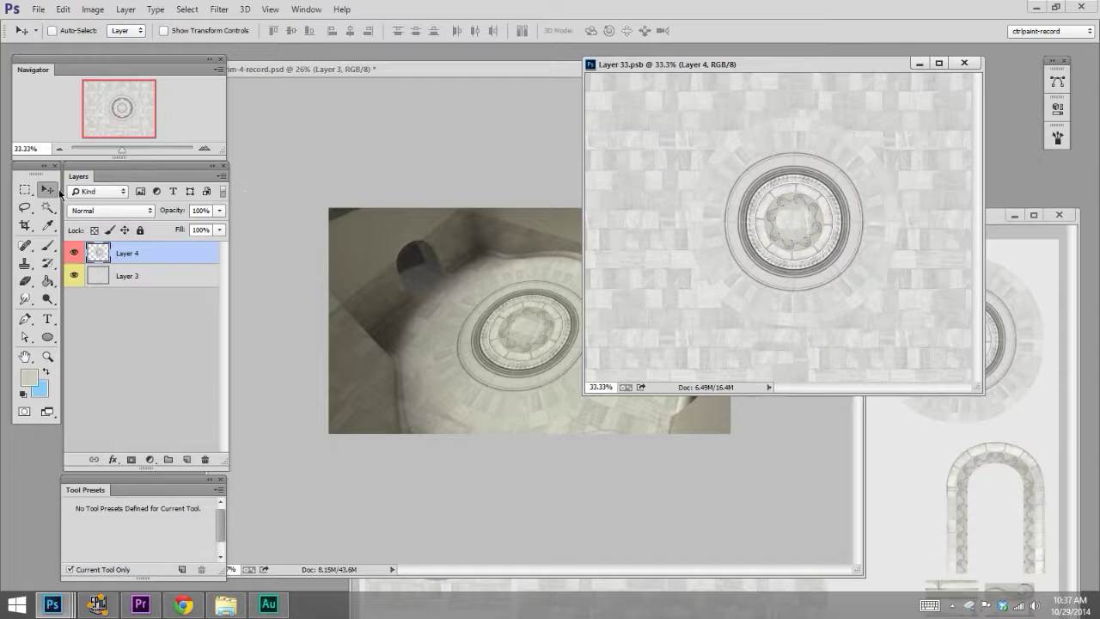
pyautogui.moveTo(808, 273); pyautogui.dragTo(808, 296)
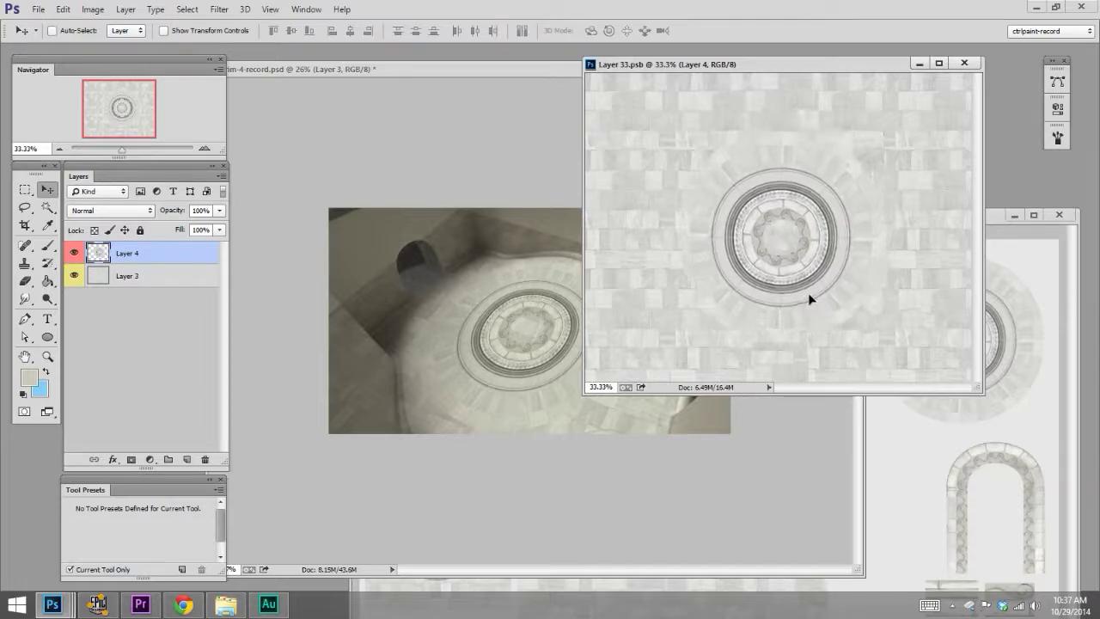
pyautogui.hotkey('ctrl', 's')
pyautogui.click(621, 506)
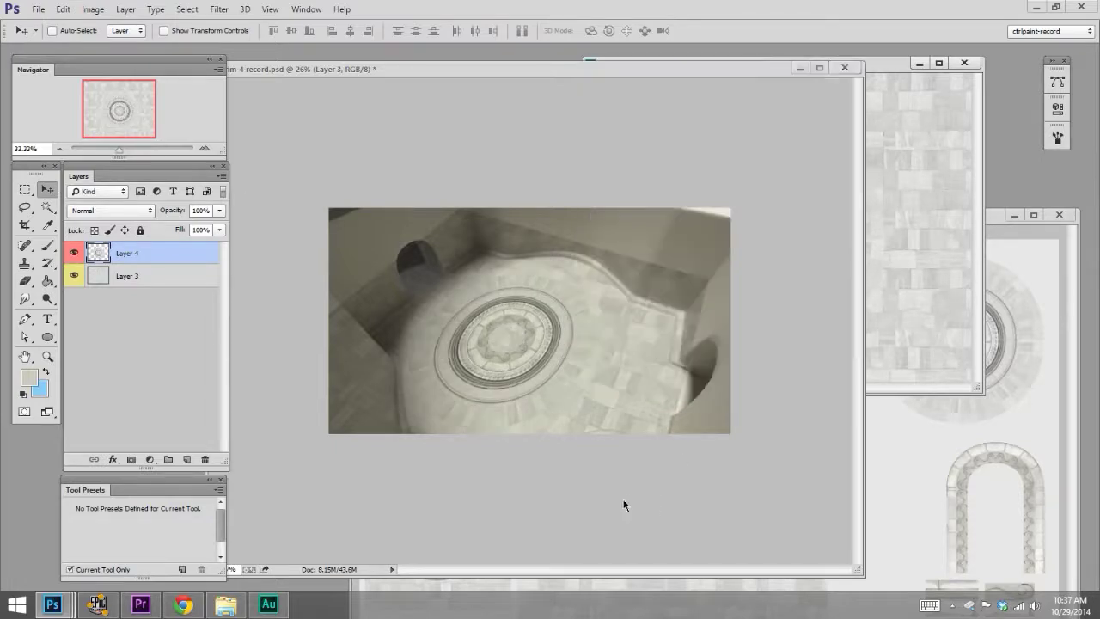
pyautogui.click(913, 354)
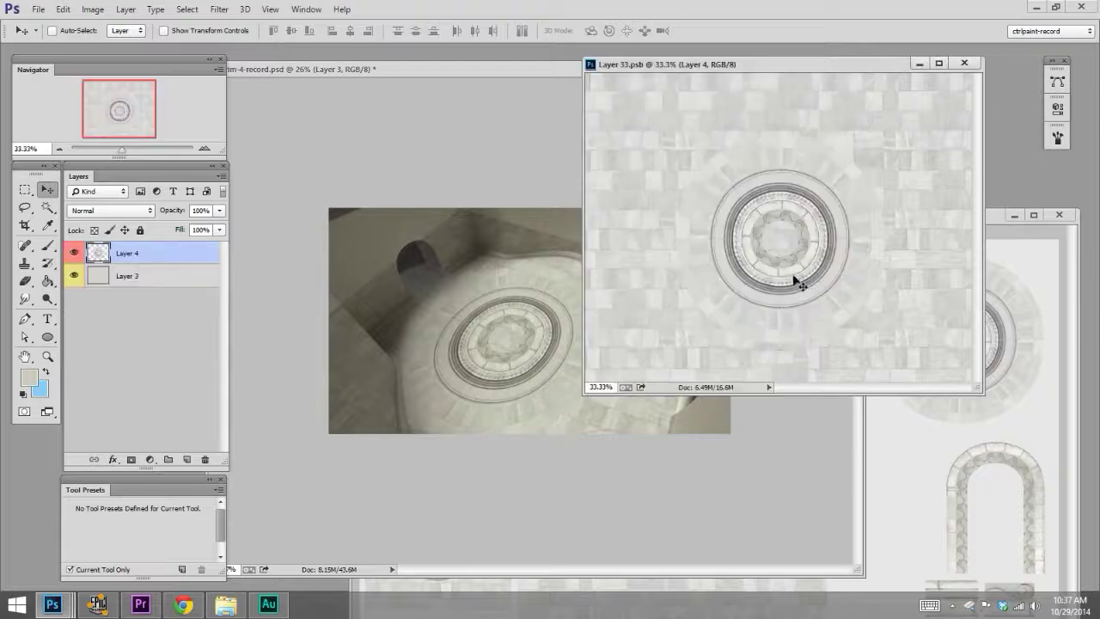
pyautogui.moveTo(793, 277); pyautogui.dragTo(807, 283)
pyautogui.hotkey('ctrl', 's')
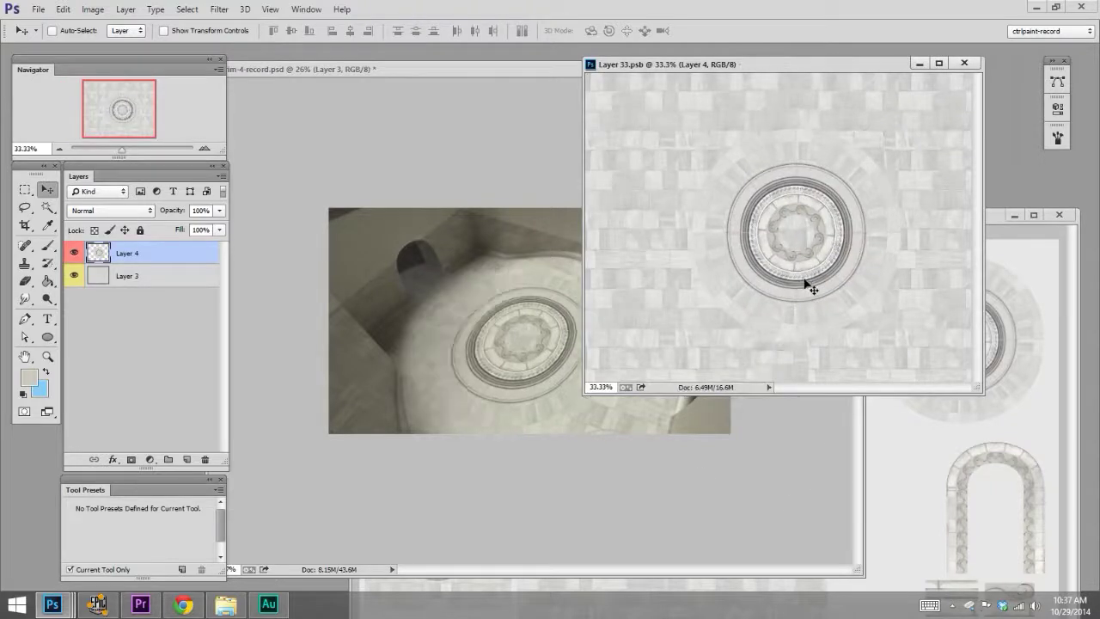
pyautogui.click(739, 496)
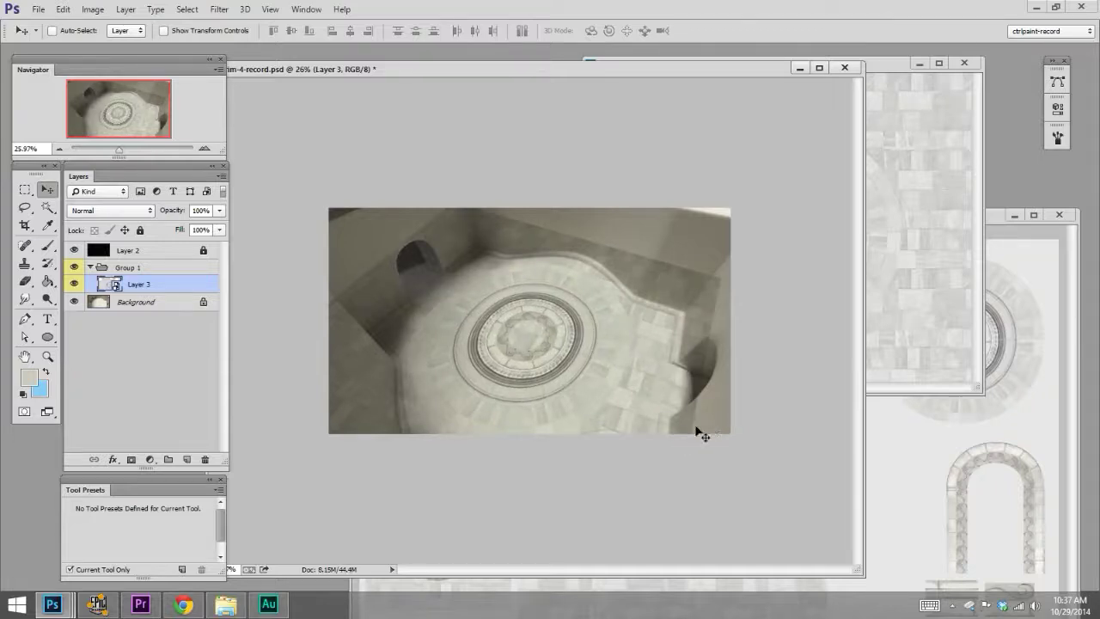
# Step: Raise the floor's right corner to correct the perspective
pyautogui.hotkey('ctrl', 't')
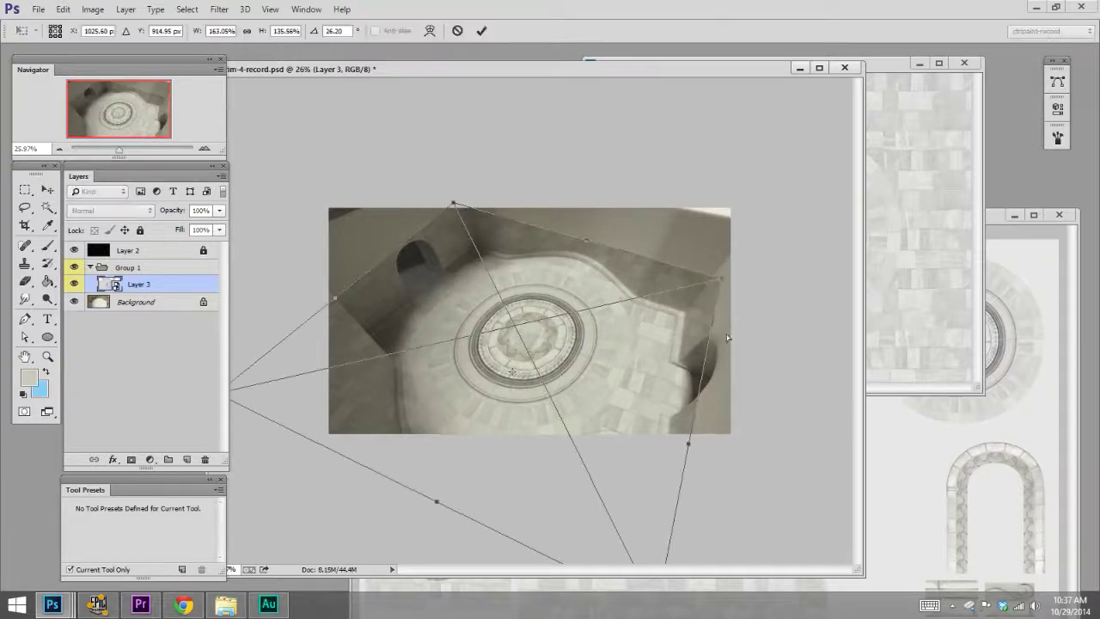
pyautogui.moveTo(717, 331); pyautogui.dragTo(724, 291)
pyautogui.press('Return')
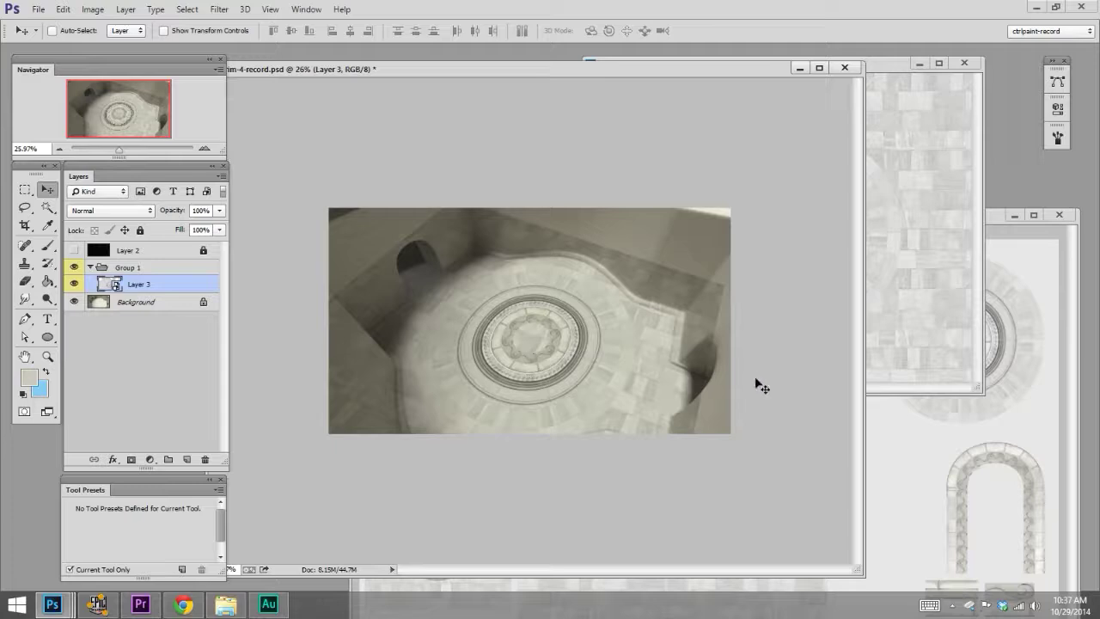
# Step: Mask the tile layer by brushing black over the walls, then shrink the brush
pyautogui.hotkey('ctrl', 'shift', 'm')
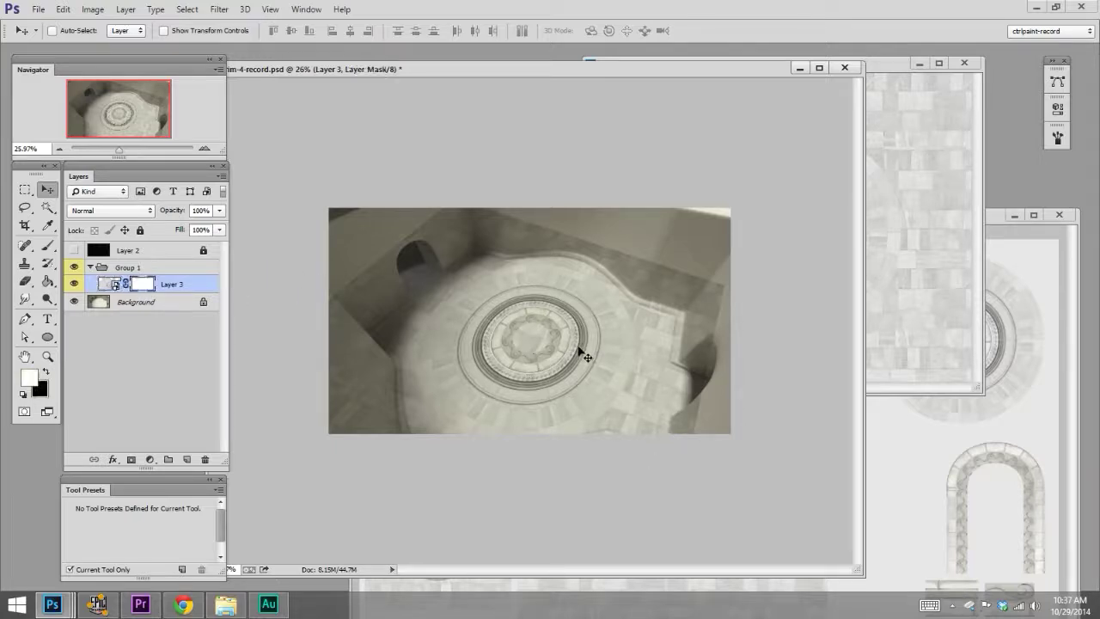
pyautogui.press('b')
pyautogui.press('x')
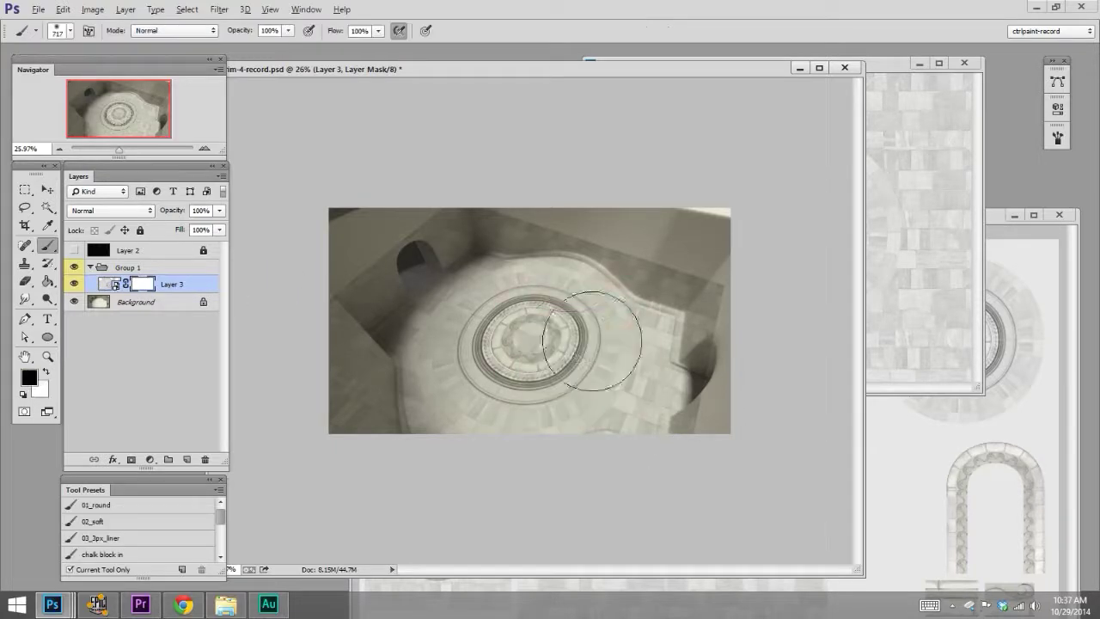
pyautogui.moveTo(386, 243)
pyautogui.mouseDown()
pyautogui.moveTo(361, 404)
pyautogui.moveTo(544, 183)
pyautogui.moveTo(679, 300)
pyautogui.moveTo(678, 403)
pyautogui.mouseUp()
pyautogui.scroll(2, 679, 493)
pyautogui.press('[')
pyautogui.press('[')
pyautogui.press('[')
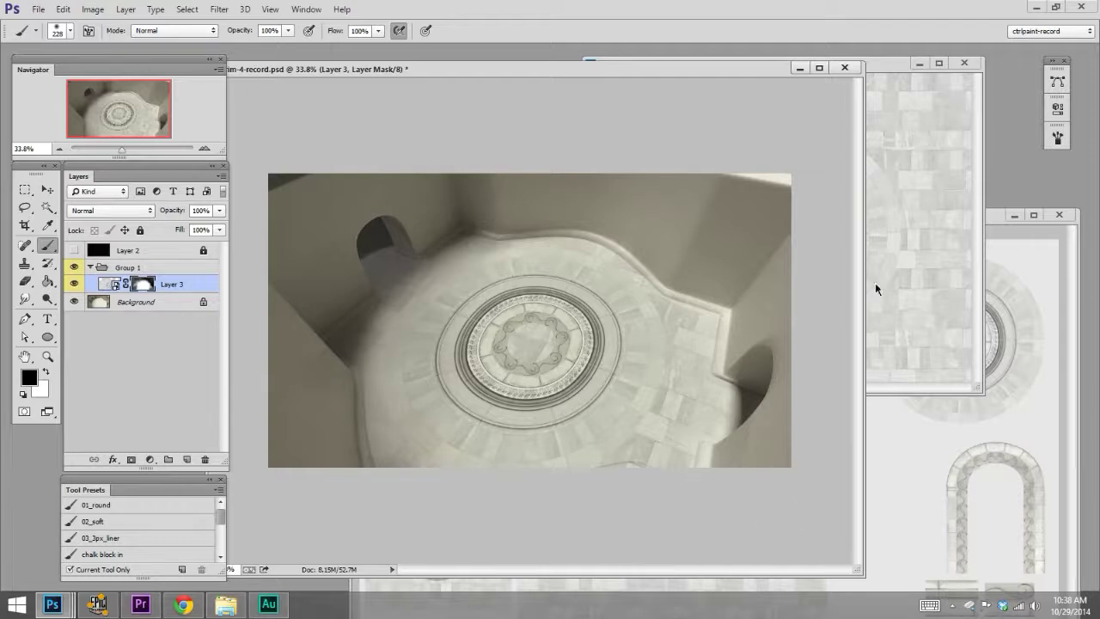
# Step: Copy the thin trim strip from trim-sheet.psd into the room and make it a smart object
pyautogui.click(1071, 276)
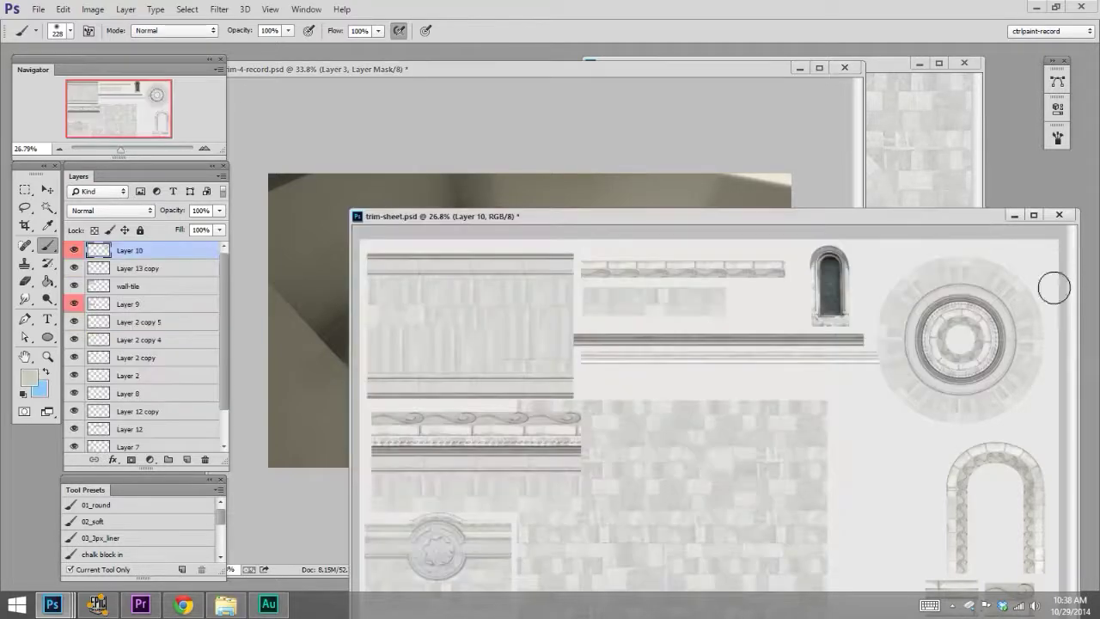
pyautogui.click(48, 188)
pyautogui.moveTo(823, 386)
pyautogui.mouseDown()
pyautogui.moveTo(756, 234)
pyautogui.moveTo(641, 417)
pyautogui.mouseUp()
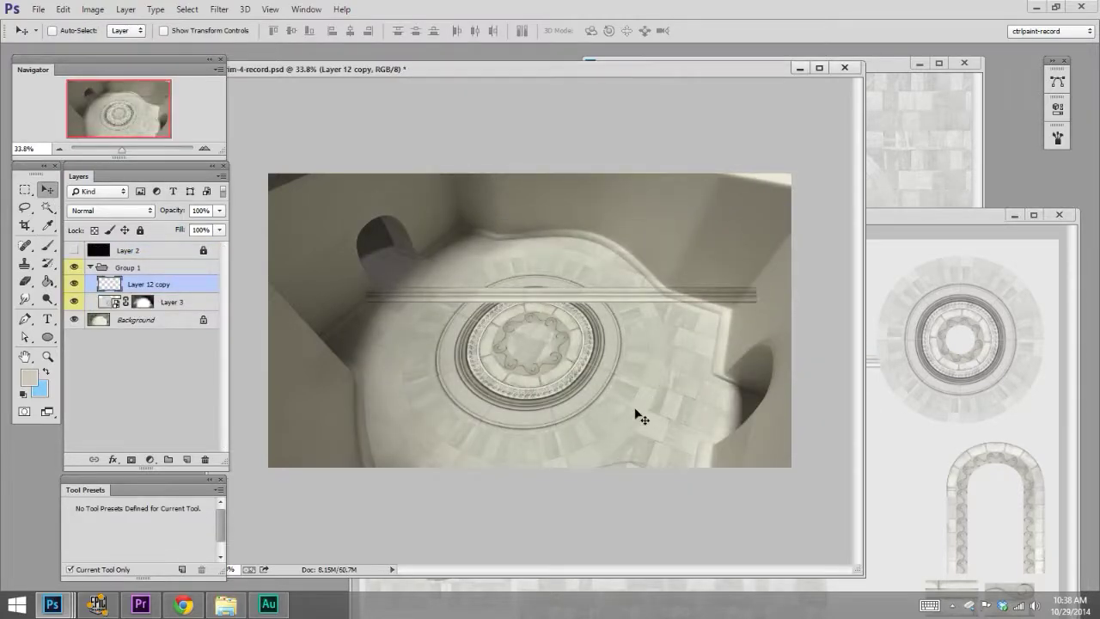
pyautogui.rightClick(172, 285)
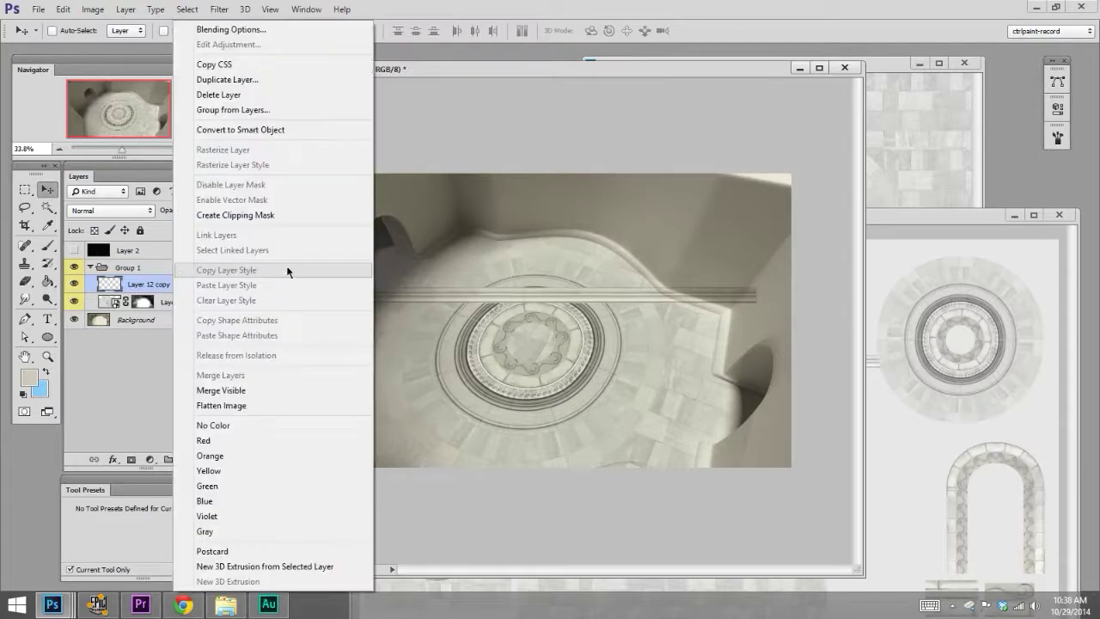
pyautogui.click(293, 131)
# Step: Scale and rotate the trim strip to run along the back wall's floor edge
pyautogui.hotkey('ctrl', 't')
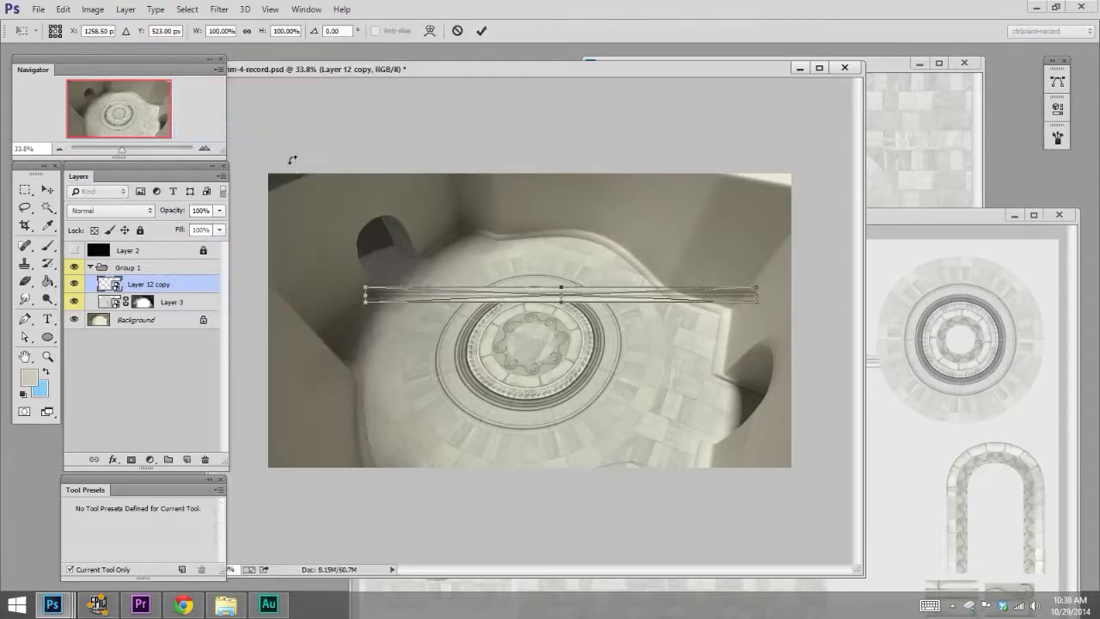
pyautogui.moveTo(617, 295); pyautogui.dragTo(694, 226)
pyautogui.moveTo(824, 233); pyautogui.dragTo(720, 301)
pyautogui.moveTo(593, 254); pyautogui.dragTo(621, 260)
pyautogui.moveTo(736, 310); pyautogui.dragTo(729, 307)
pyautogui.press('Return')
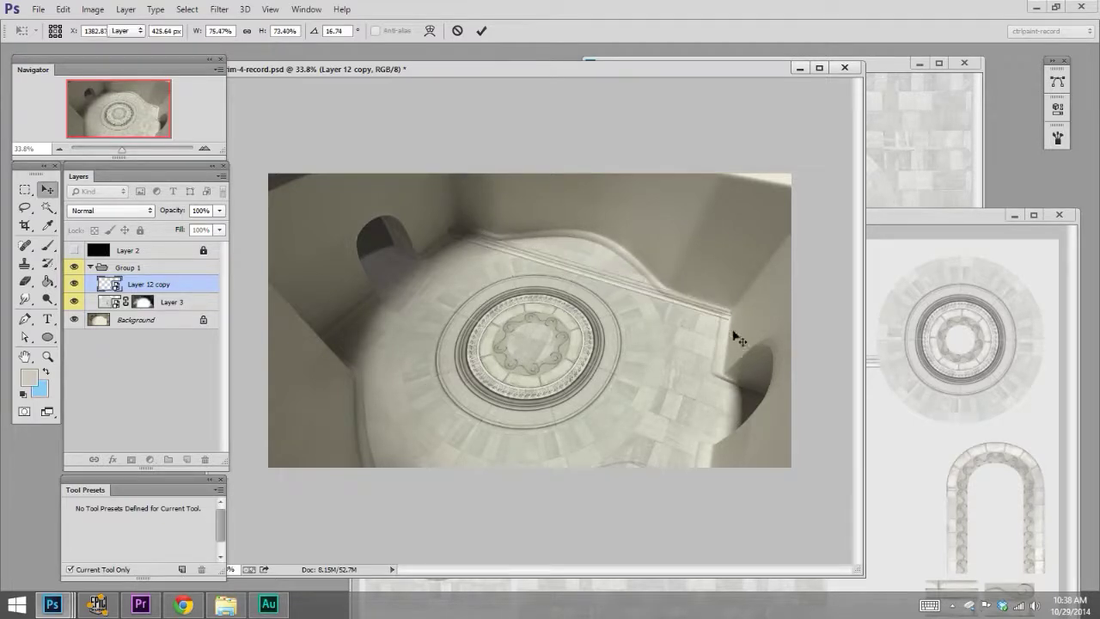
pyautogui.scroll(1, 636, 391)
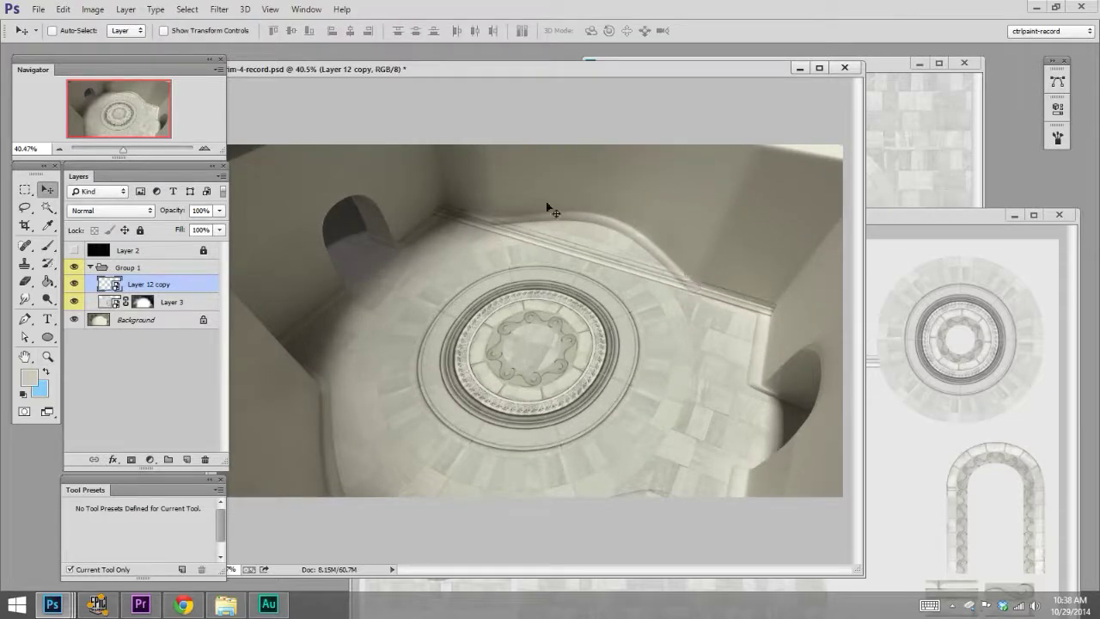
pyautogui.rightClick(162, 292)
# Step: Rasterize the trim strip, cut its lassoed upper-right section to a new layer, and nudge it up
pyautogui.click(253, 185)
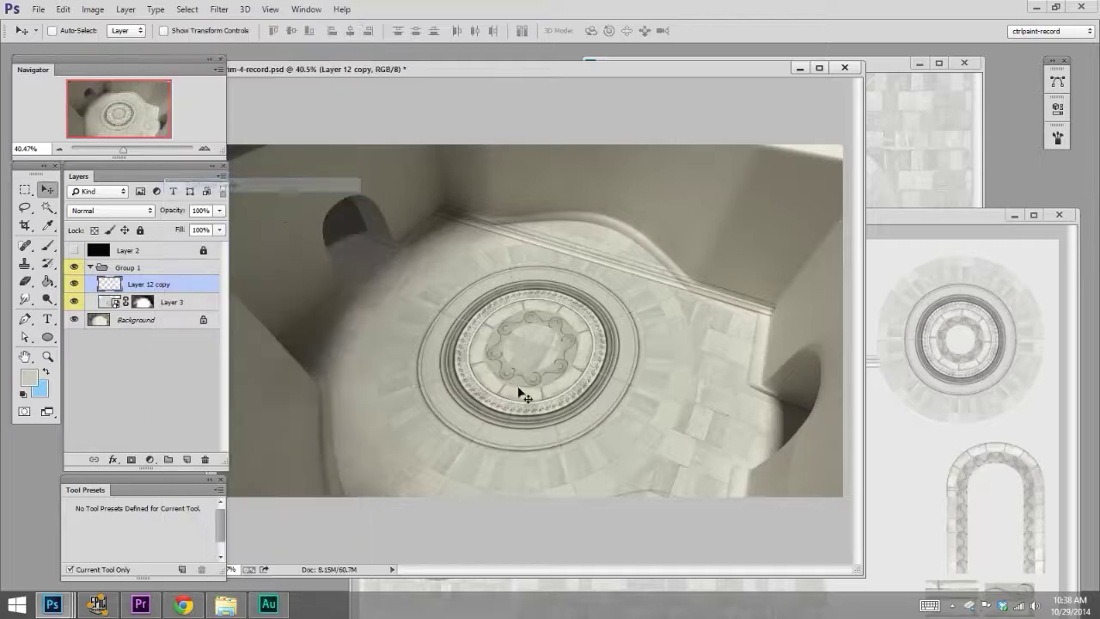
pyautogui.click(25, 207)
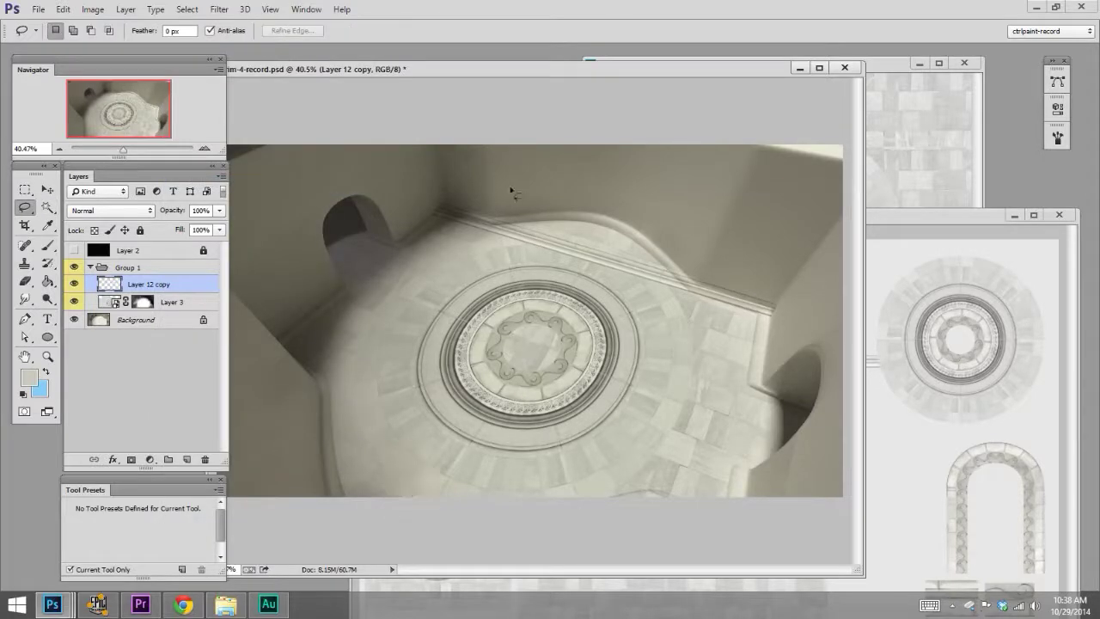
pyautogui.moveTo(512, 191)
pyautogui.mouseDown()
pyautogui.moveTo(577, 381)
pyautogui.moveTo(693, 307)
pyautogui.moveTo(504, 189)
pyautogui.mouseUp()
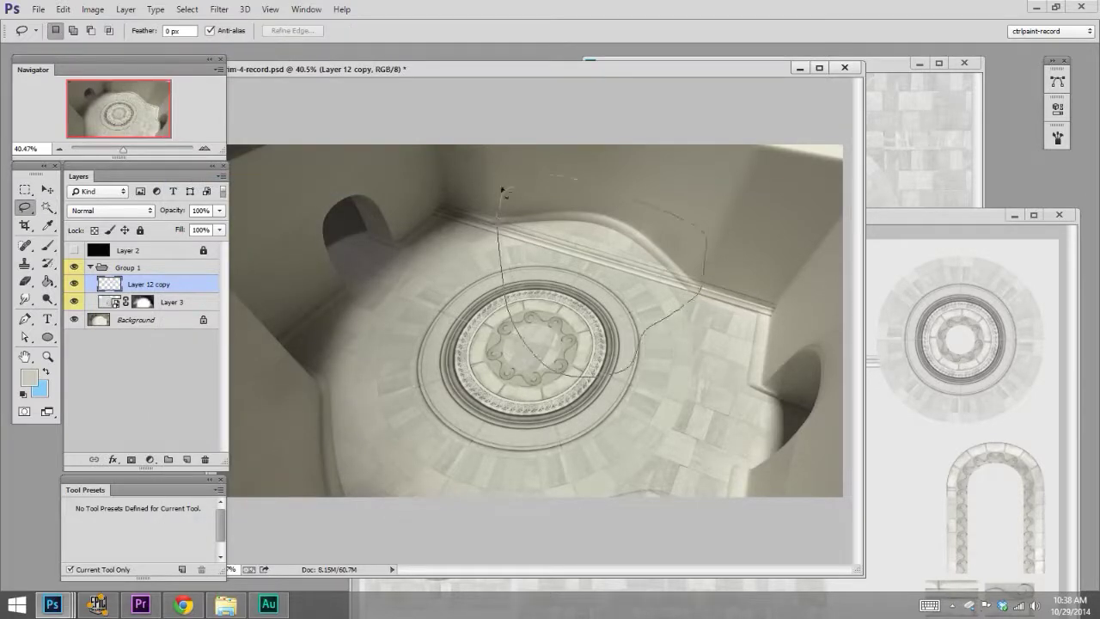
pyautogui.rightClick(633, 272)
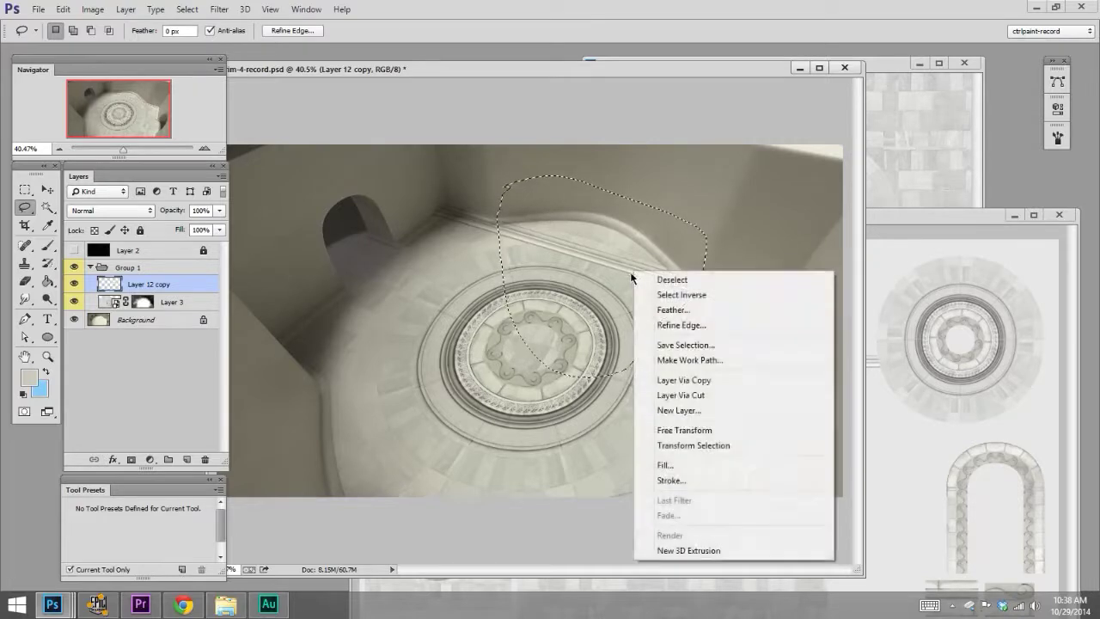
pyautogui.click(701, 399)
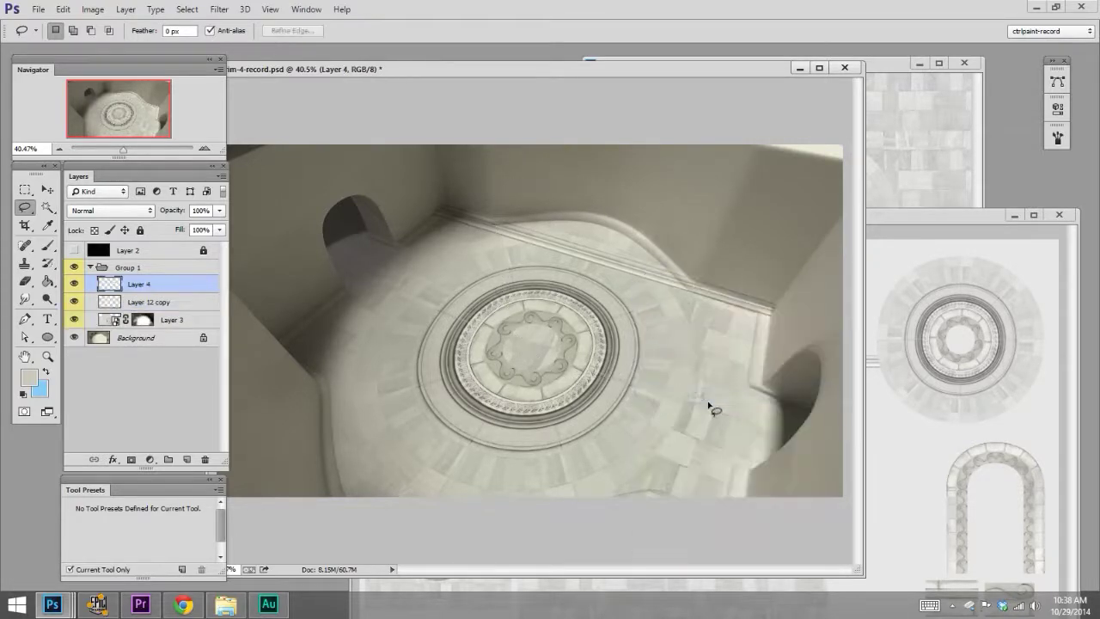
pyautogui.click(49, 189)
pyautogui.press('Up')
pyautogui.press('Up')
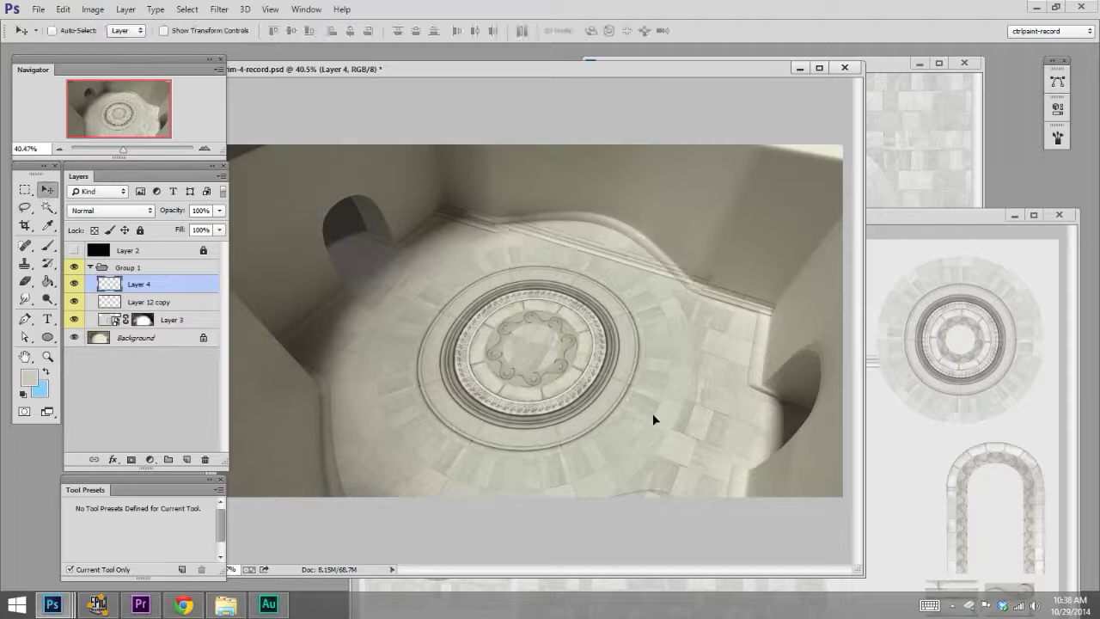
pyautogui.press('Up')
pyautogui.press('Up')
# Step: Marquee around the cut moulding piece and start a transform to warp it
pyautogui.click(25, 189)
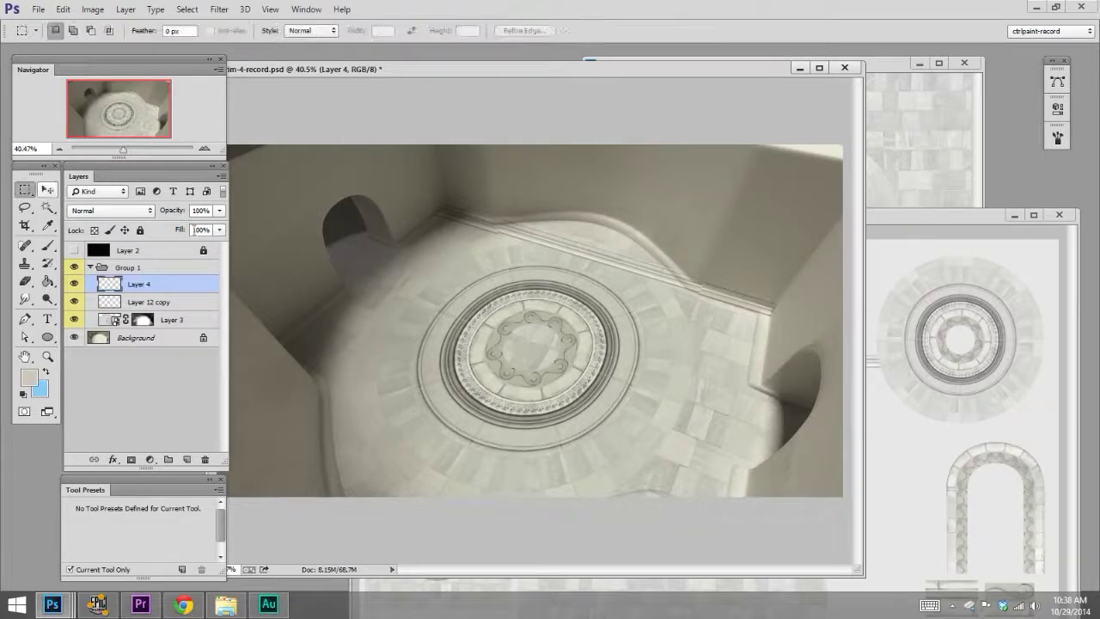
pyautogui.moveTo(437, 180); pyautogui.dragTo(750, 387)
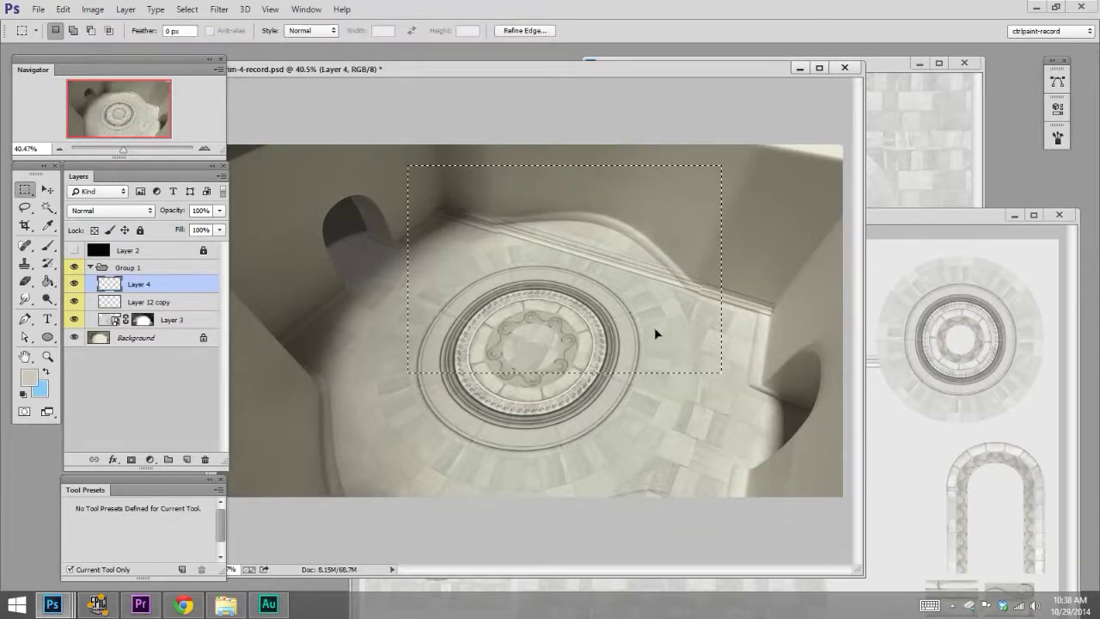
pyautogui.moveTo(658, 332); pyautogui.dragTo(629, 316)
pyautogui.hotkey('ctrl', 't')
pyautogui.rightClick(617, 243)
# Step: Warp the moulding piece into a curve hugging the back wall, commit, and deselect
pyautogui.click(661, 348)
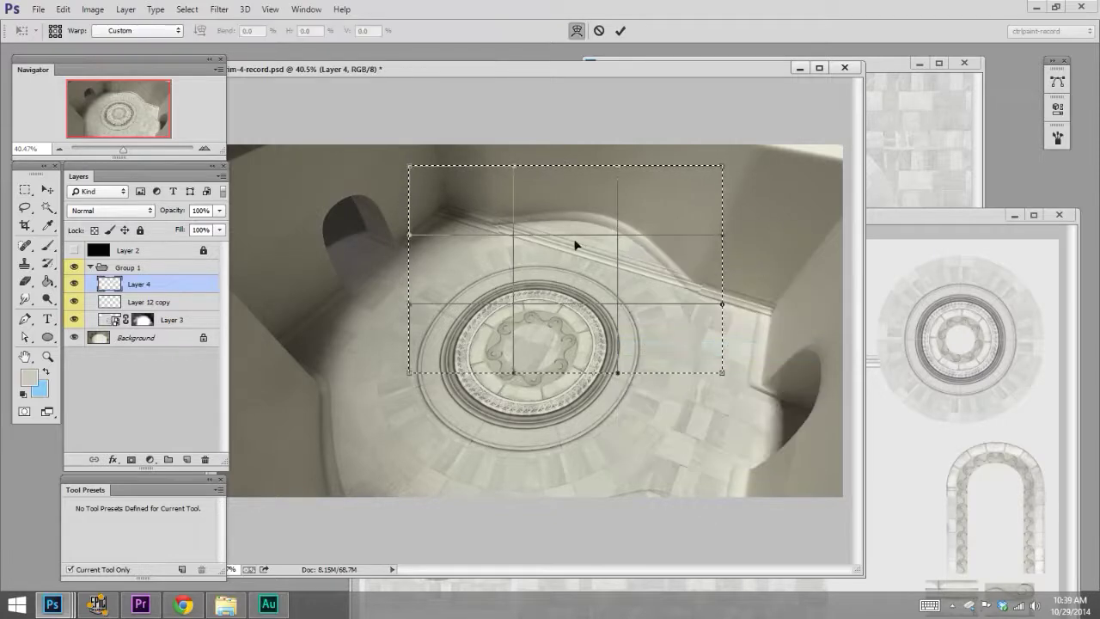
pyautogui.moveTo(576, 246)
pyautogui.mouseDown()
pyautogui.moveTo(714, 300)
pyautogui.moveTo(704, 314)
pyautogui.moveTo(645, 265)
pyautogui.moveTo(501, 233)
pyautogui.moveTo(491, 234)
pyautogui.moveTo(572, 233)
pyautogui.moveTo(467, 238)
pyautogui.moveTo(402, 324)
pyautogui.mouseUp()
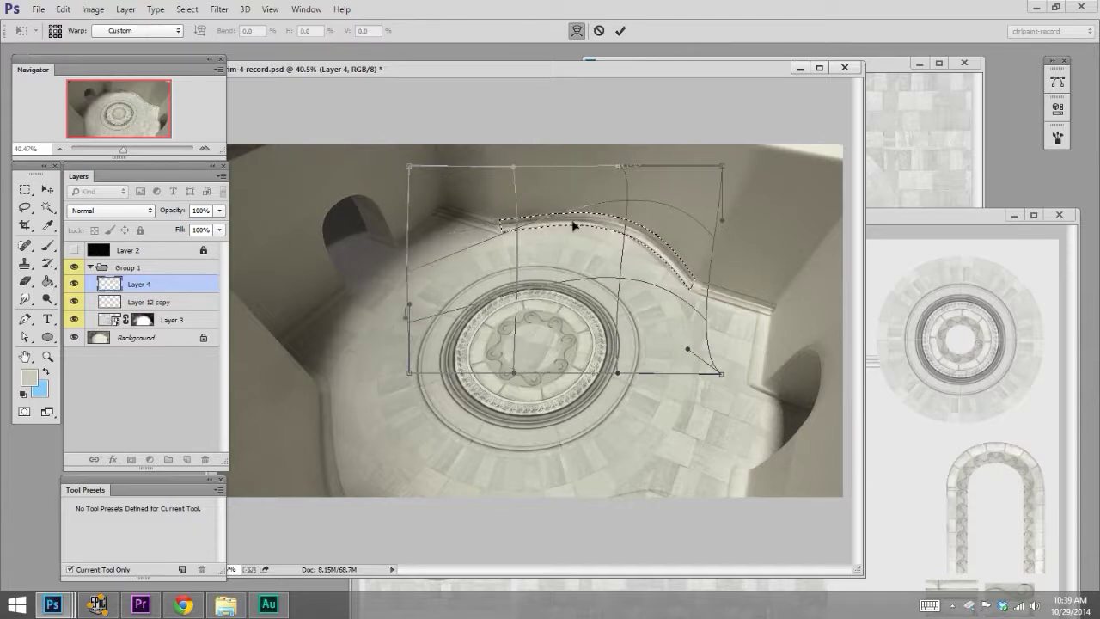
pyautogui.moveTo(687, 349)
pyautogui.mouseDown()
pyautogui.moveTo(673, 357)
pyautogui.moveTo(749, 377)
pyautogui.mouseUp()
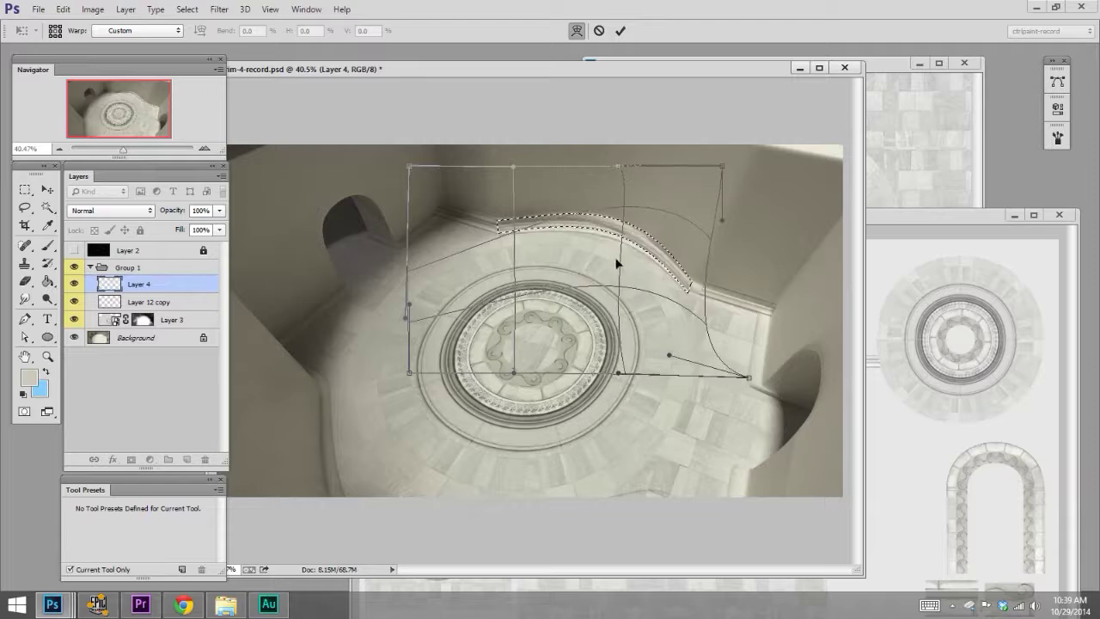
pyautogui.moveTo(616, 263); pyautogui.dragTo(687, 297)
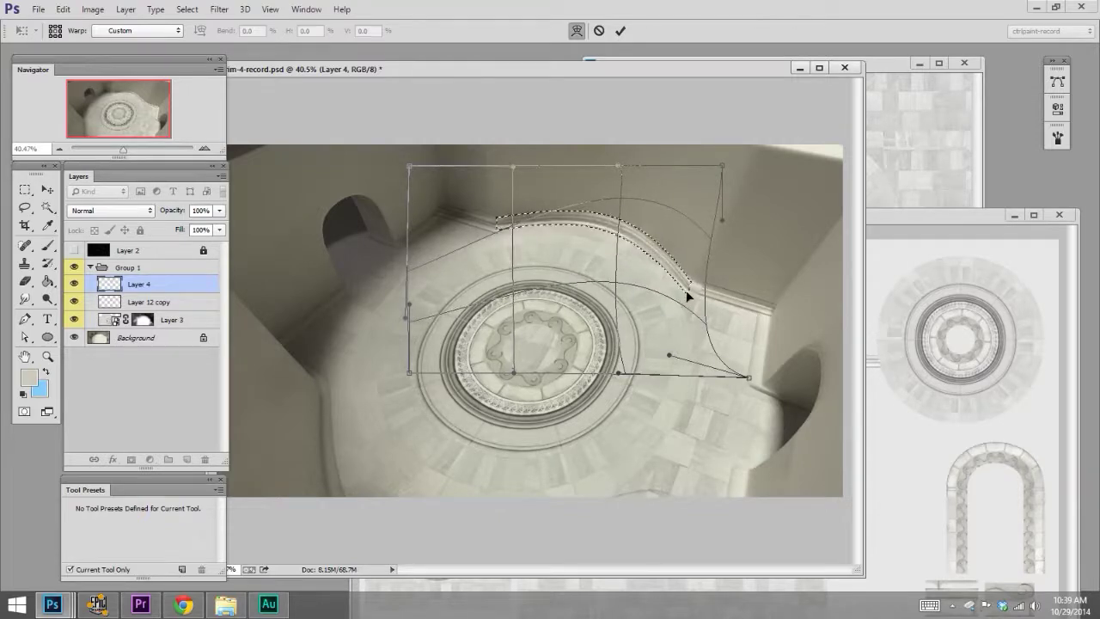
pyautogui.moveTo(724, 221); pyautogui.dragTo(722, 211)
pyautogui.moveTo(643, 246); pyautogui.dragTo(662, 244)
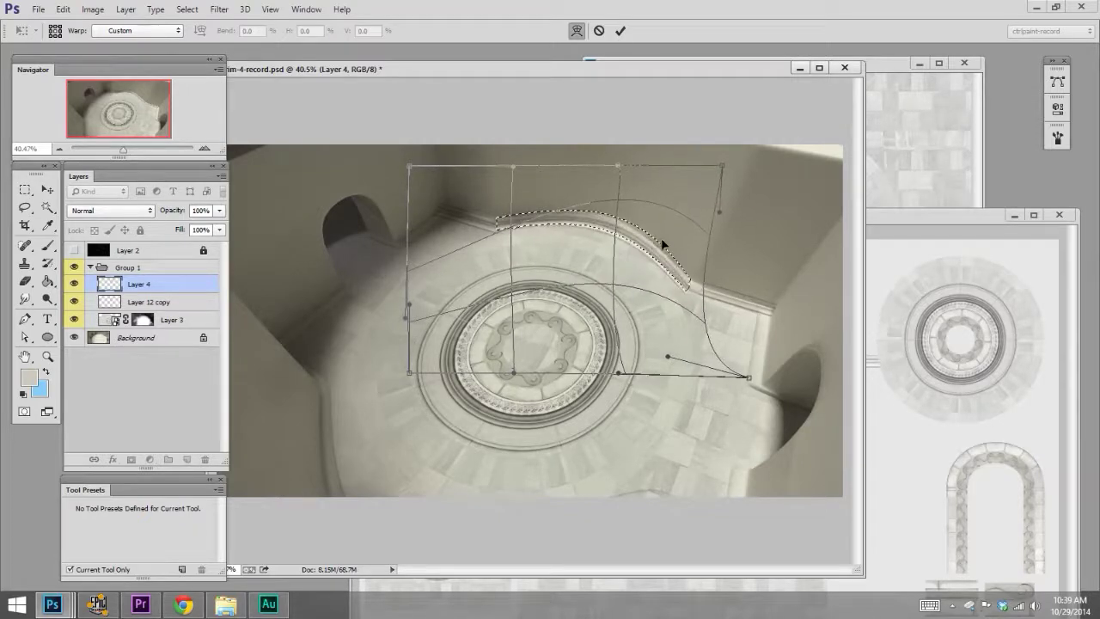
pyautogui.press('Return')
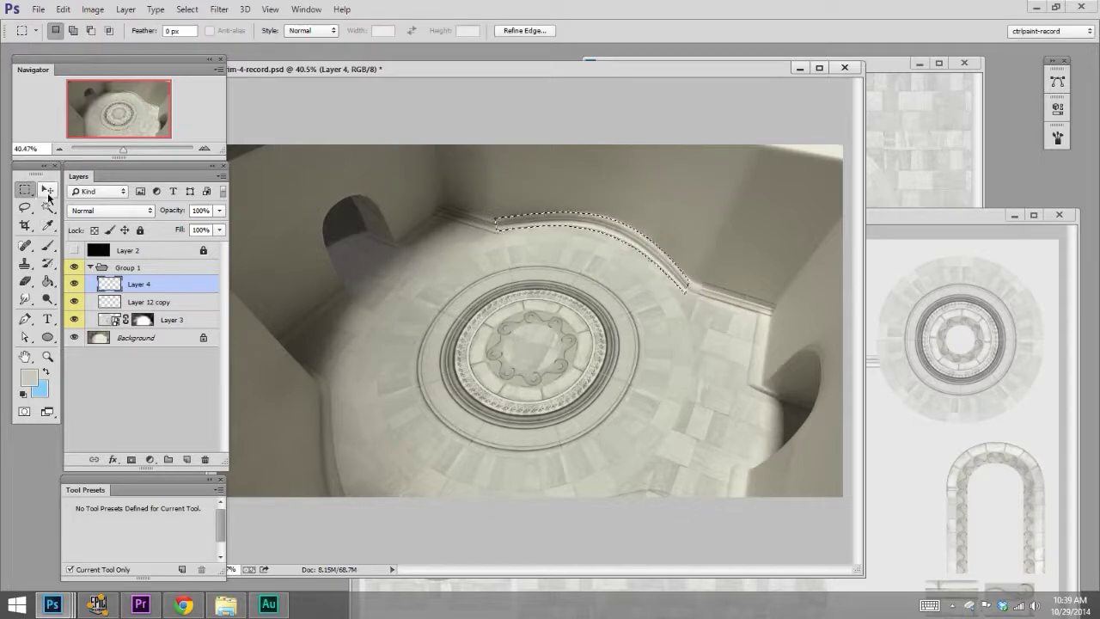
pyautogui.hotkey('ctrl', 'd')
pyautogui.click(47, 189)
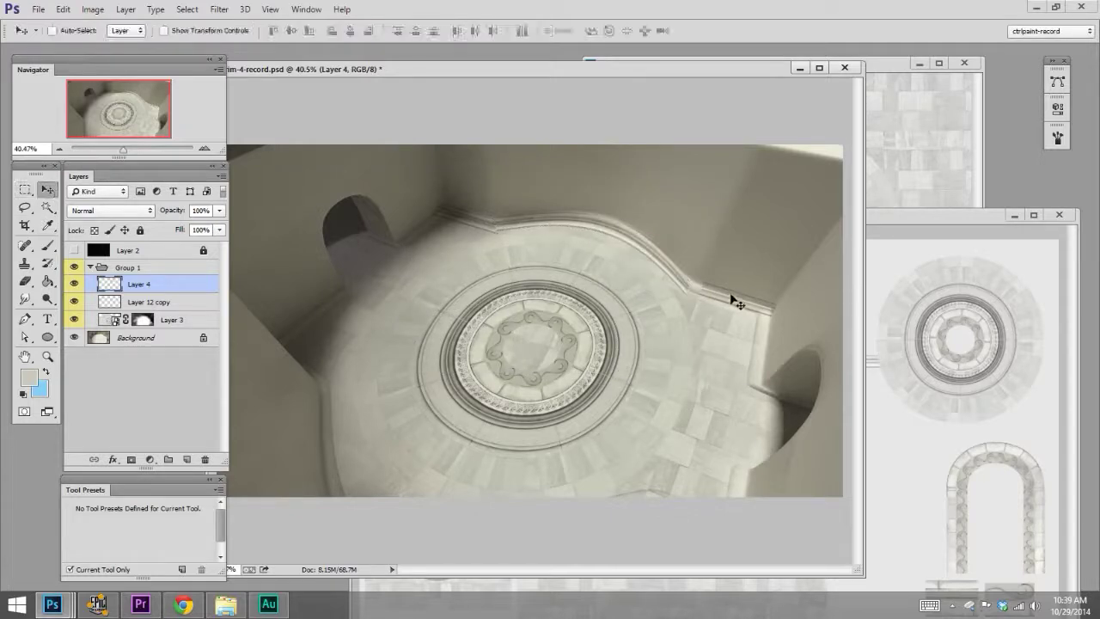
# Step: Cut the right-hand moulding from Layer 12 copy onto a new layer and widen it to meet the curve
pyautogui.hotkey('alt', '[')
pyautogui.press('m')
pyautogui.hotkey('ctrl', 'shift', 'd')
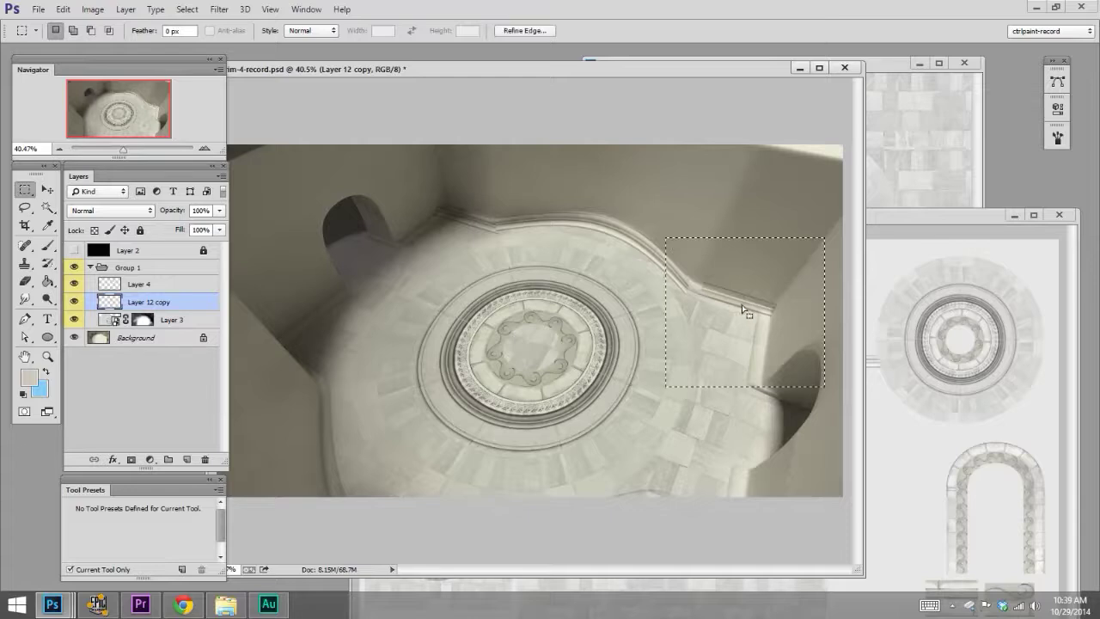
pyautogui.rightClick(744, 309)
pyautogui.click(785, 140)
pyautogui.hotkey('ctrl', 't')
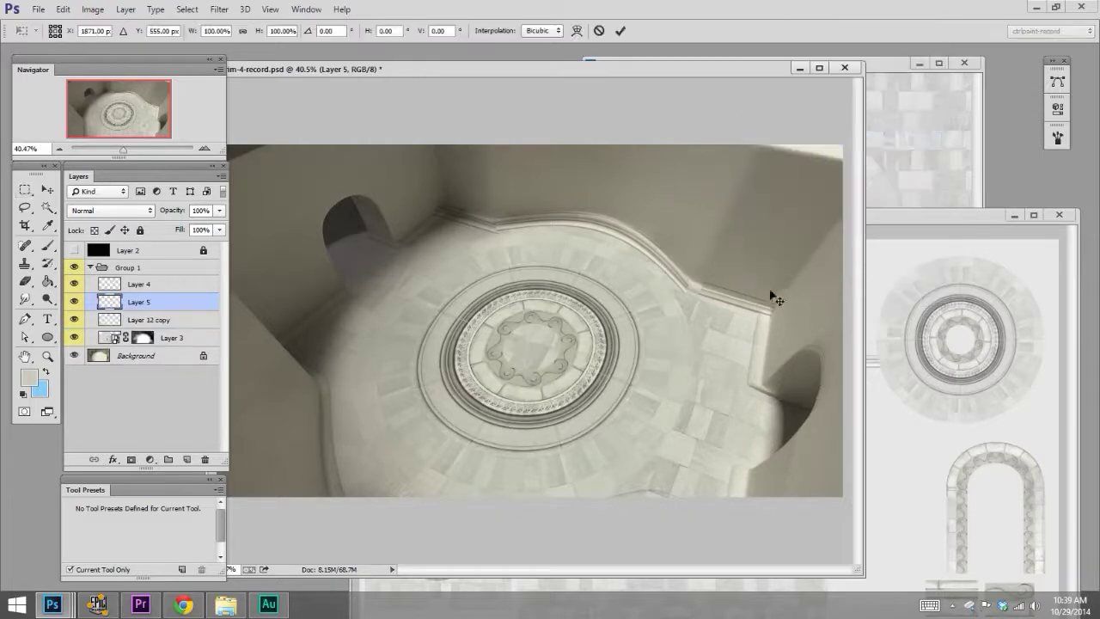
pyautogui.moveTo(776, 299)
pyautogui.mouseDown()
pyautogui.moveTo(763, 296)
pyautogui.moveTo(784, 301)
pyautogui.mouseUp()
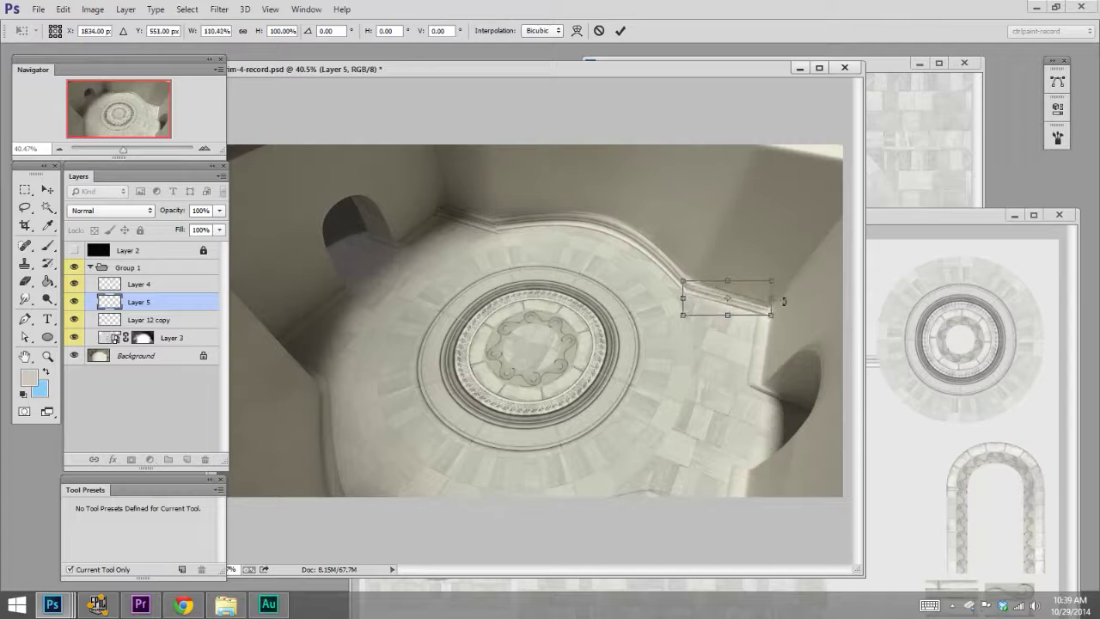
pyautogui.press('Return')
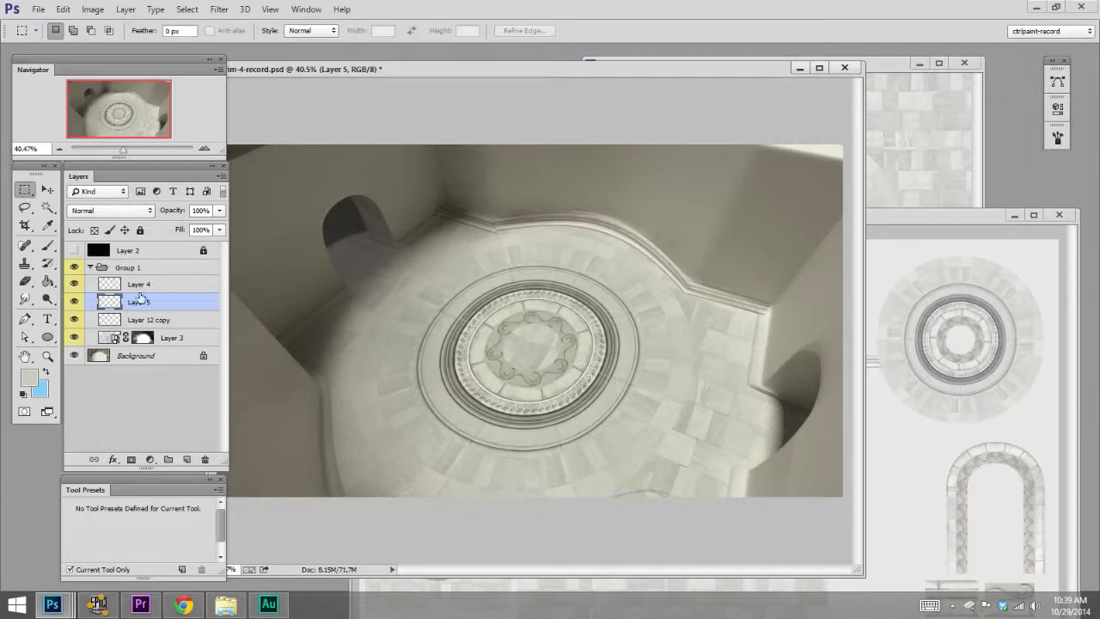
# Step: Merge the moulding pieces down into Layer 12 copy
pyautogui.press('Delete')
pyautogui.hotkey('ctrl', 'e')
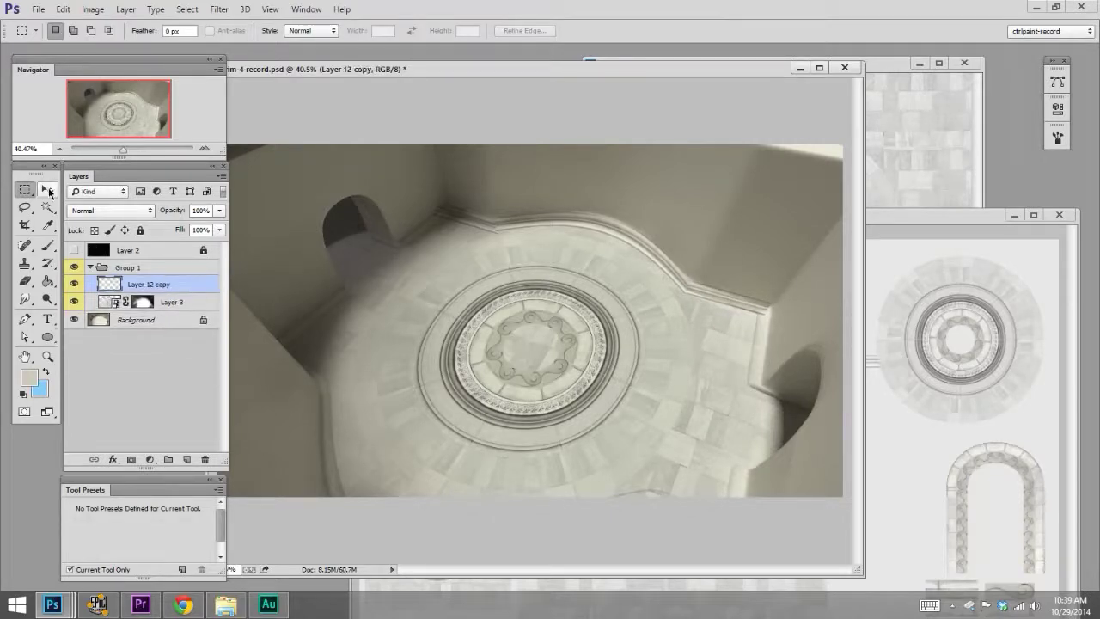
pyautogui.click(48, 190)
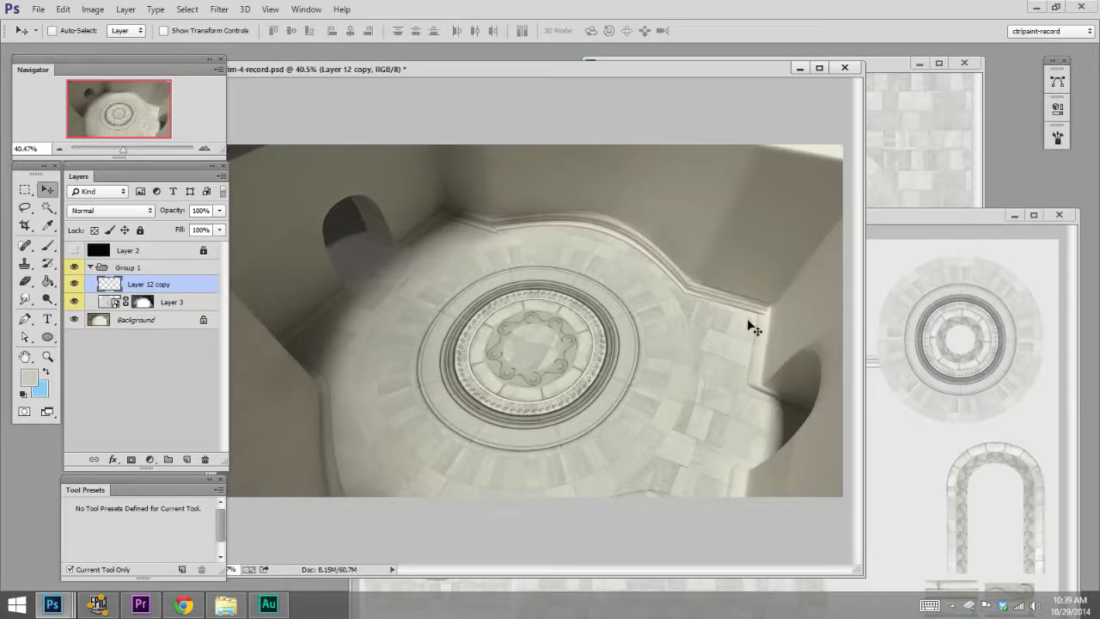
# Step: Duplicate the moulding onto its own layer higher up the wall and widen it slightly
pyautogui.moveTo(767, 321); pyautogui.dragTo(770, 286)
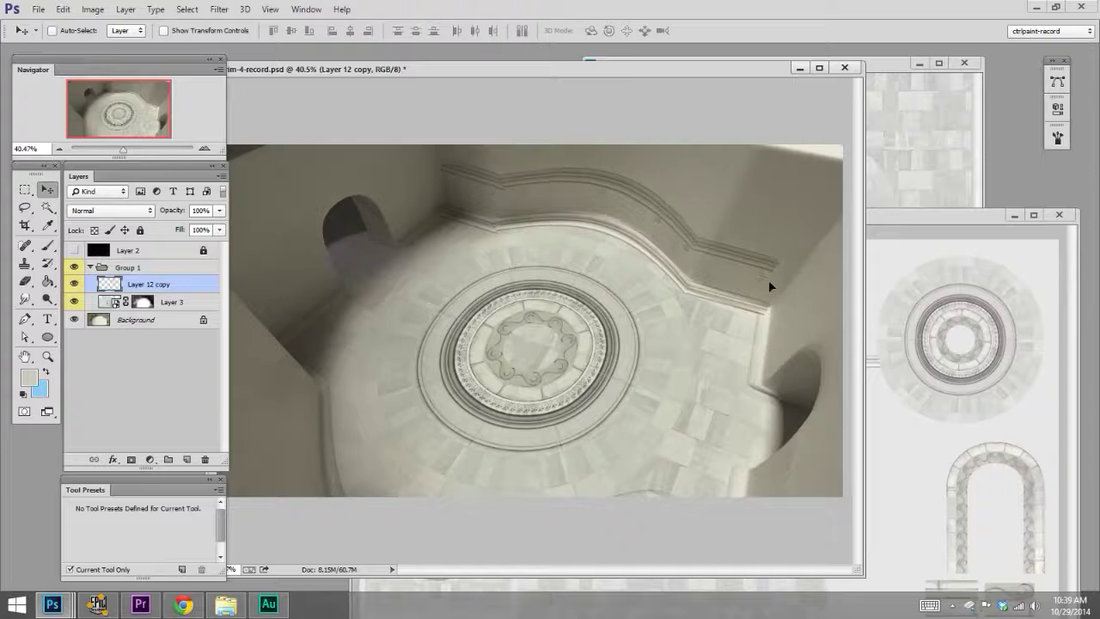
pyautogui.hotkey('ctrl', 'j')
pyautogui.hotkey('ctrl', 't')
pyautogui.moveTo(778, 215)
pyautogui.mouseDown()
pyautogui.moveTo(811, 180)
pyautogui.moveTo(800, 205)
pyautogui.moveTo(820, 216)
pyautogui.mouseUp()
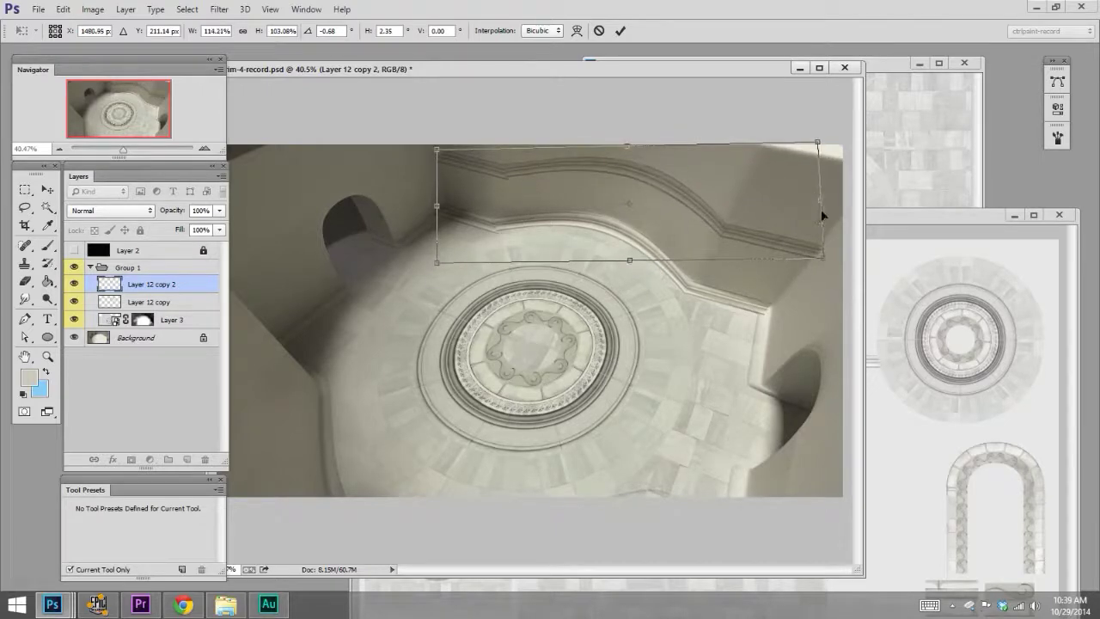
pyautogui.press('Return')
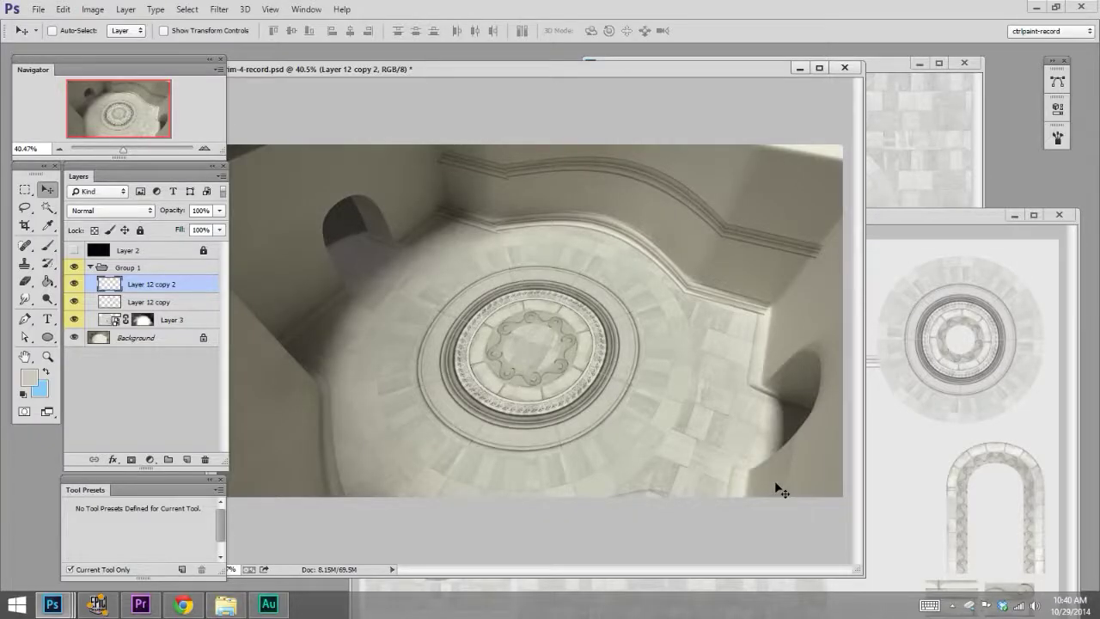
# Step: Bring the trim-sheet.psd window in front of the room render
pyautogui.click(876, 442)
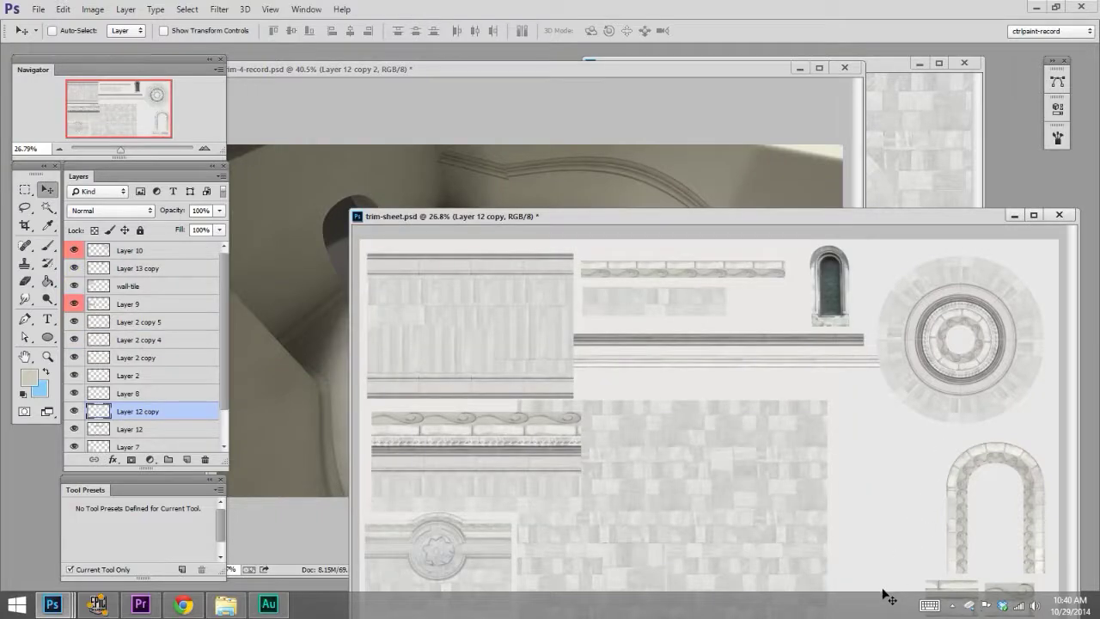